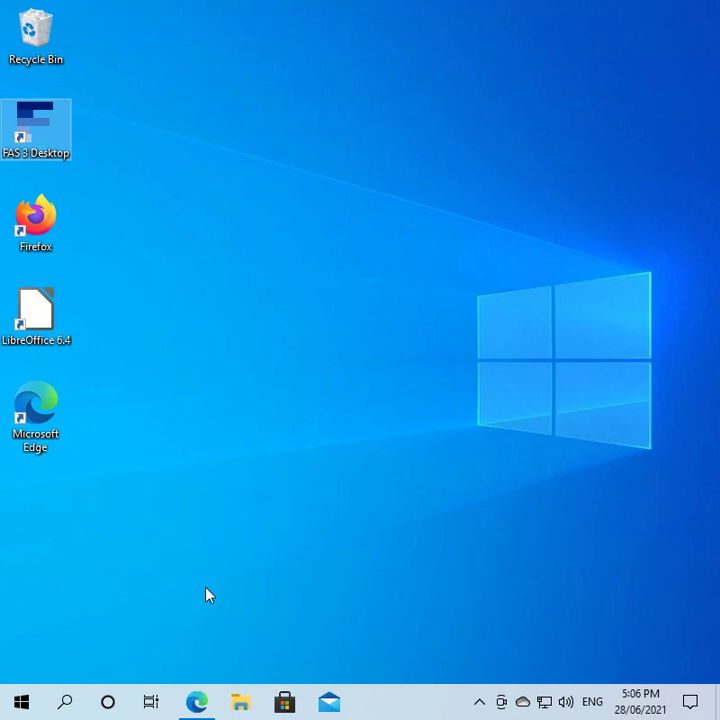
- Bring Edge back to the FAS3 Desktop install page listing version 3.0.1.25 downloads
left_click(196, 702)
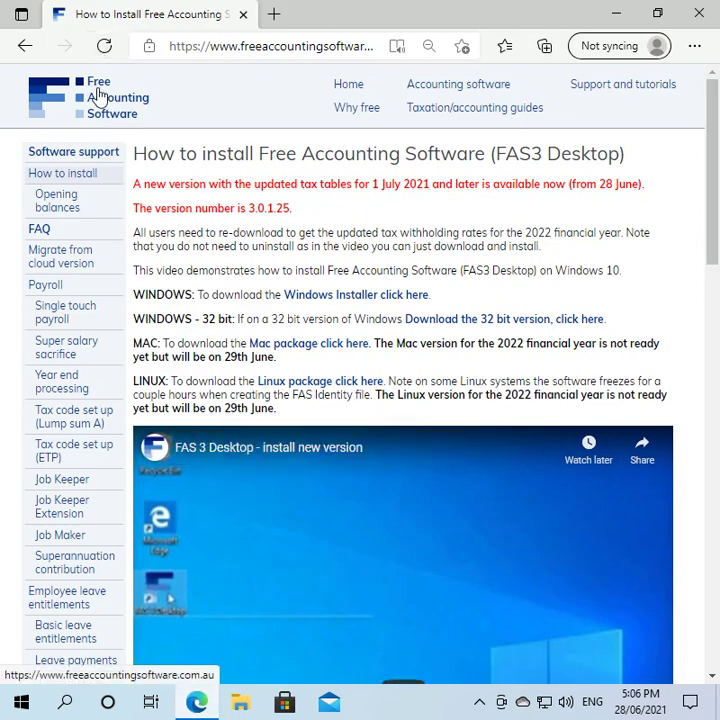
left_click(97, 97)
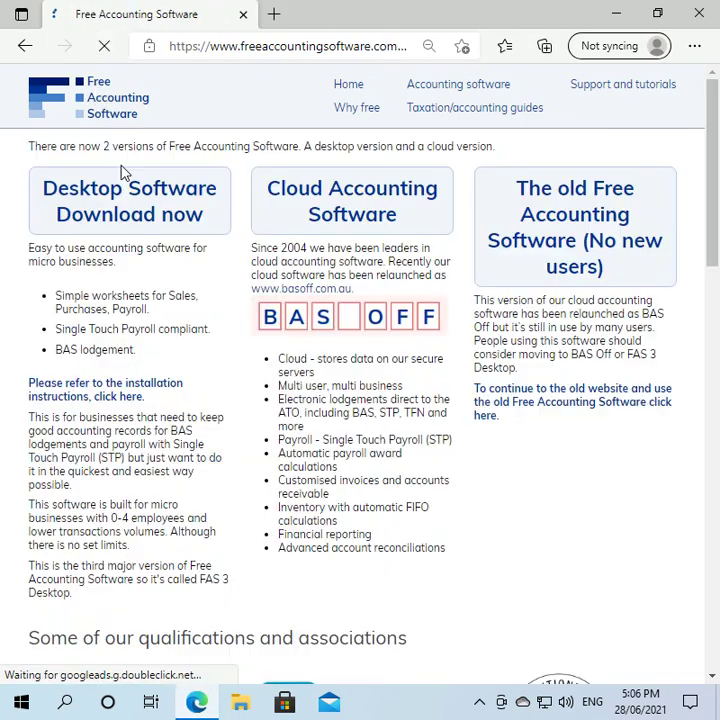
left_click(201, 208)
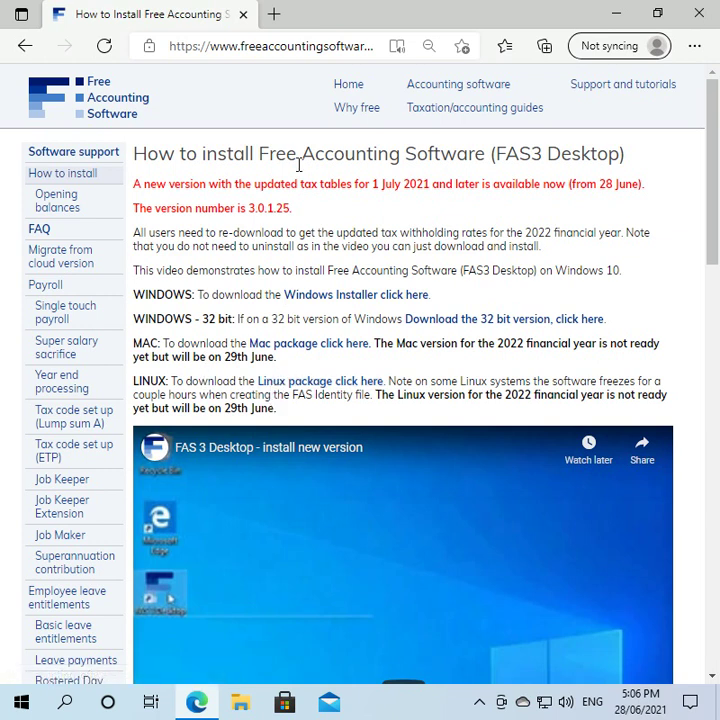
- Launch FAS 3 Desktop maximized and enter the FAS identity password
left_click(617, 14)
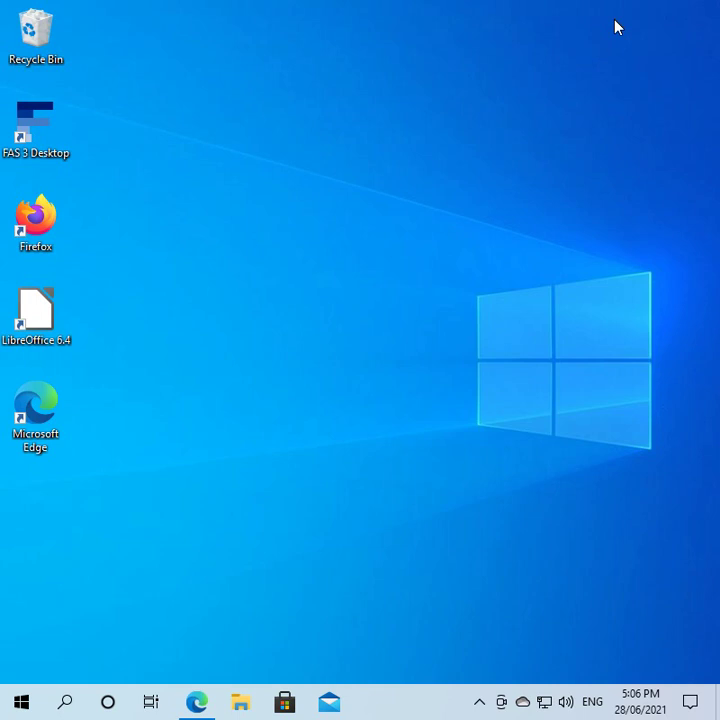
double_click(47, 130)
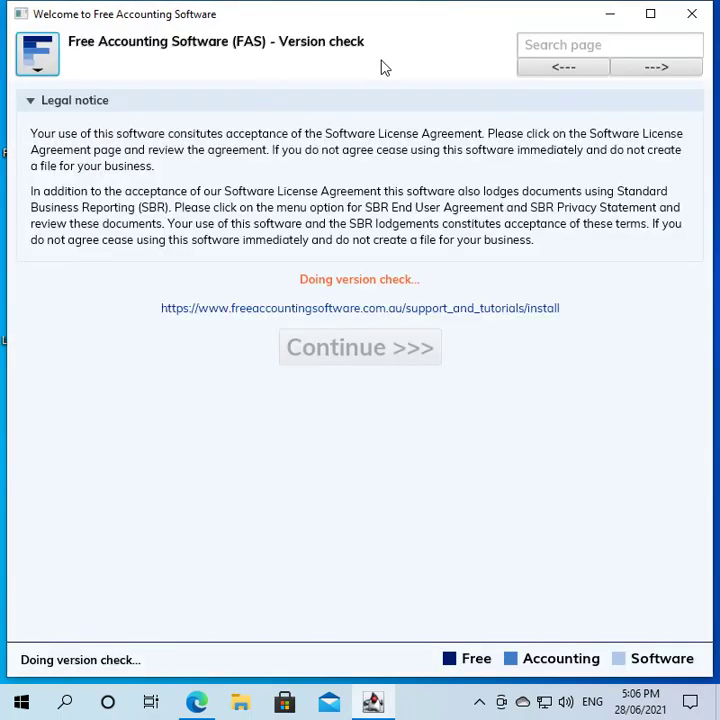
left_click(660, 18)
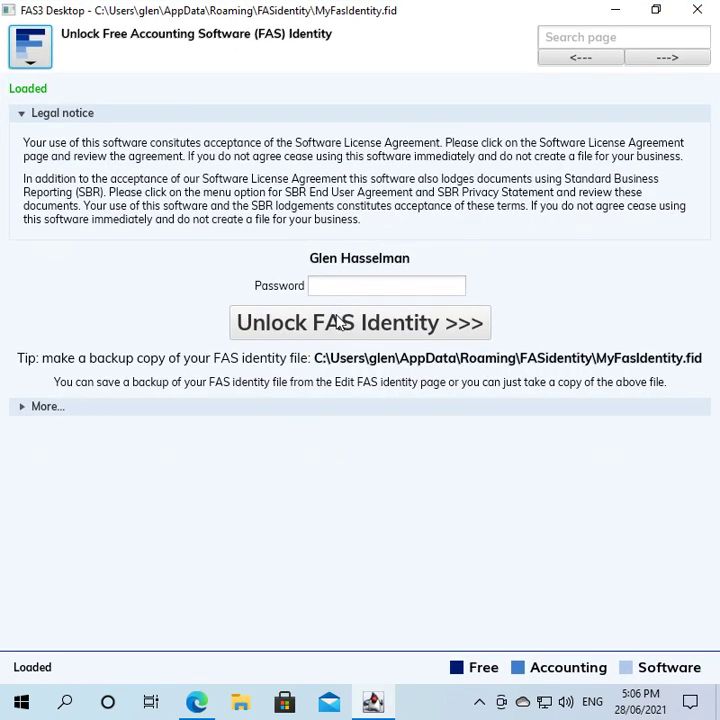
left_click(356, 289)
type("******")
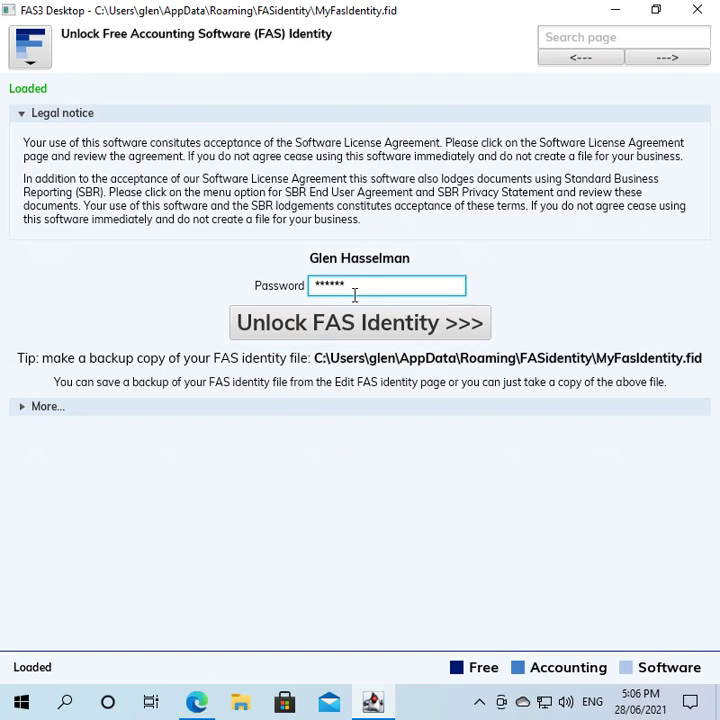
- Unlock the identity and open Local File Pty Ltd from the received files list
left_click(362, 320)
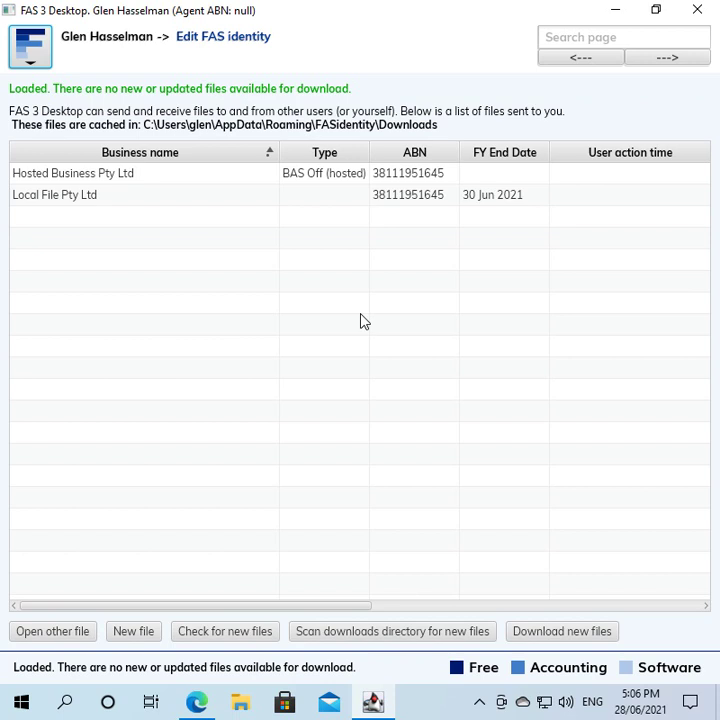
left_click(320, 210)
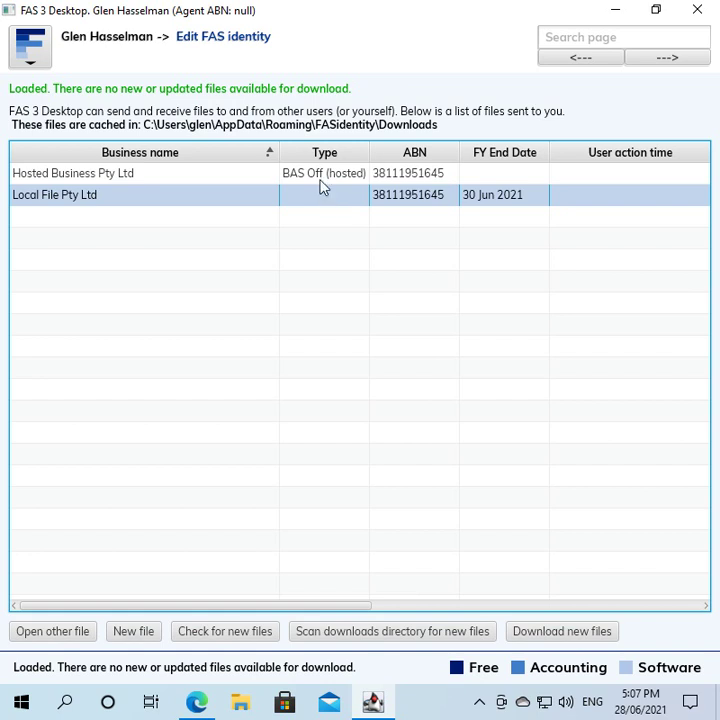
left_click(322, 180)
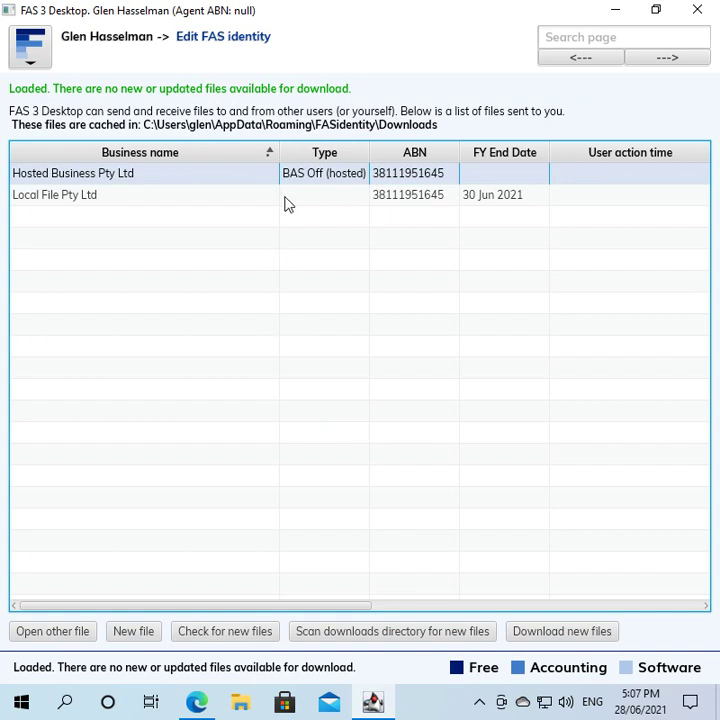
left_click(283, 201)
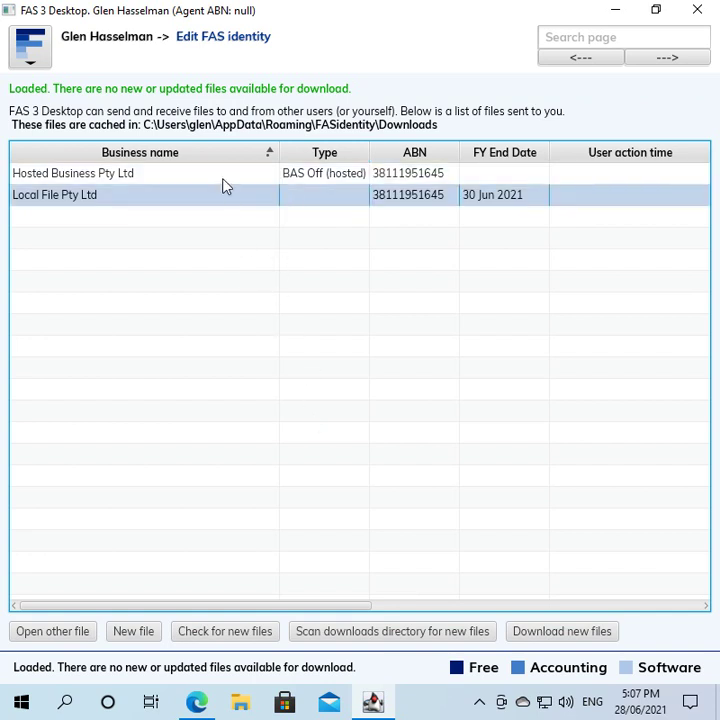
double_click(76, 206)
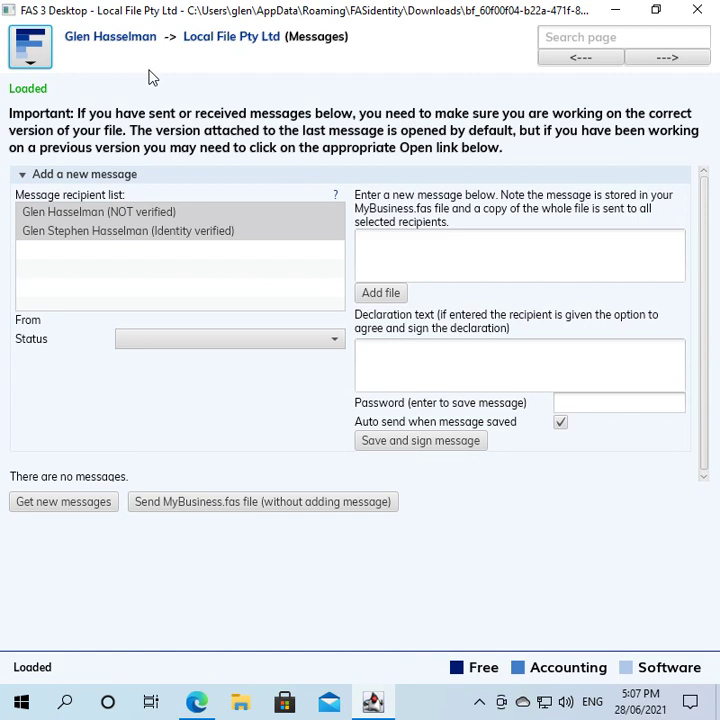
- Save a backup of the business file to the Desktop as MyBusiness-LocalFile.fas
left_click(40, 56)
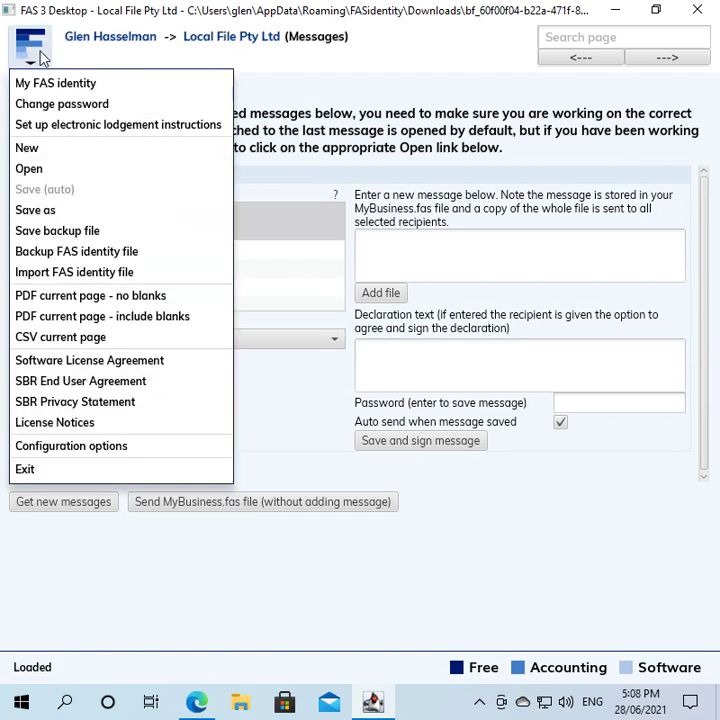
left_click(78, 235)
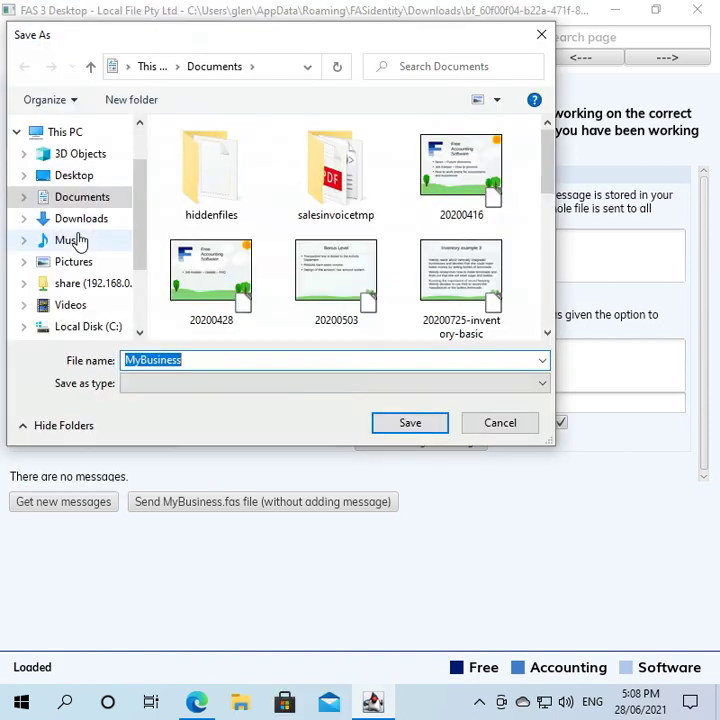
left_click(75, 175)
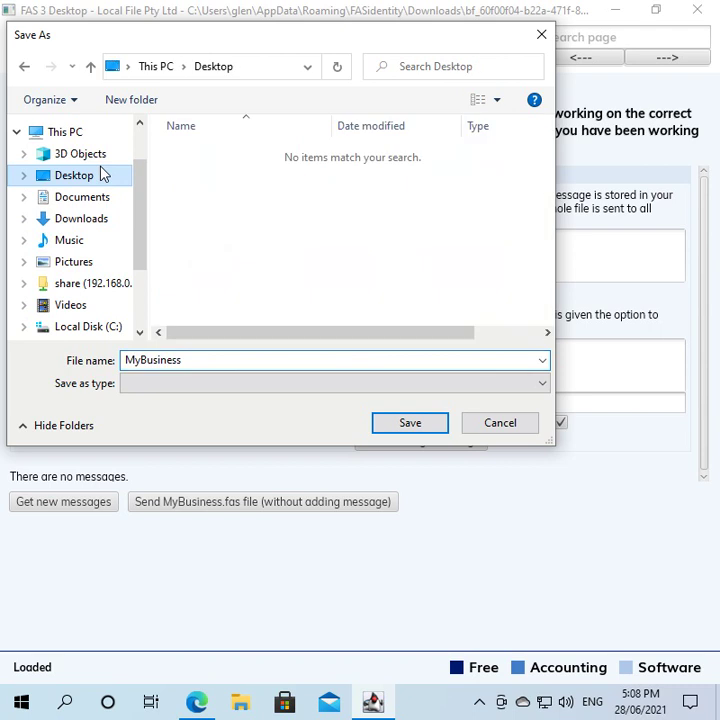
left_click(190, 366)
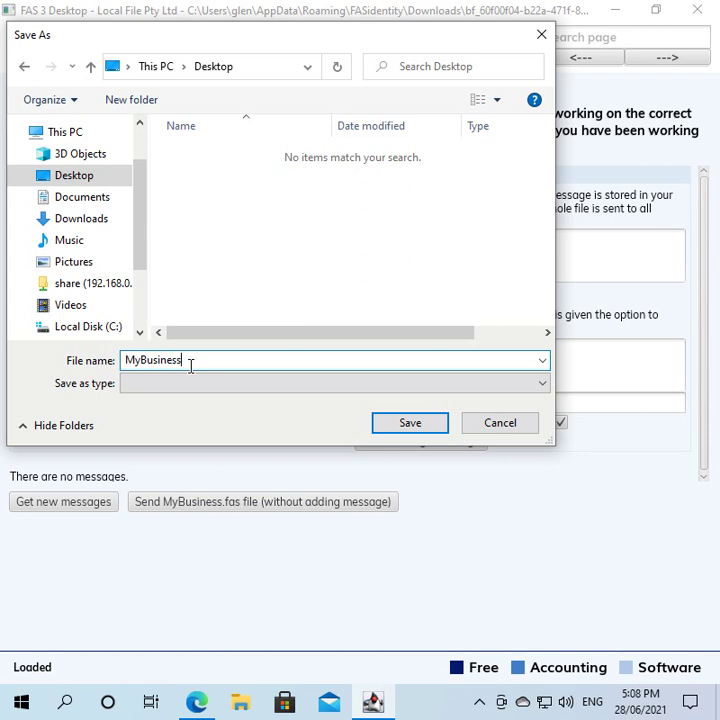
type("-LocalFile")
left_click(410, 424)
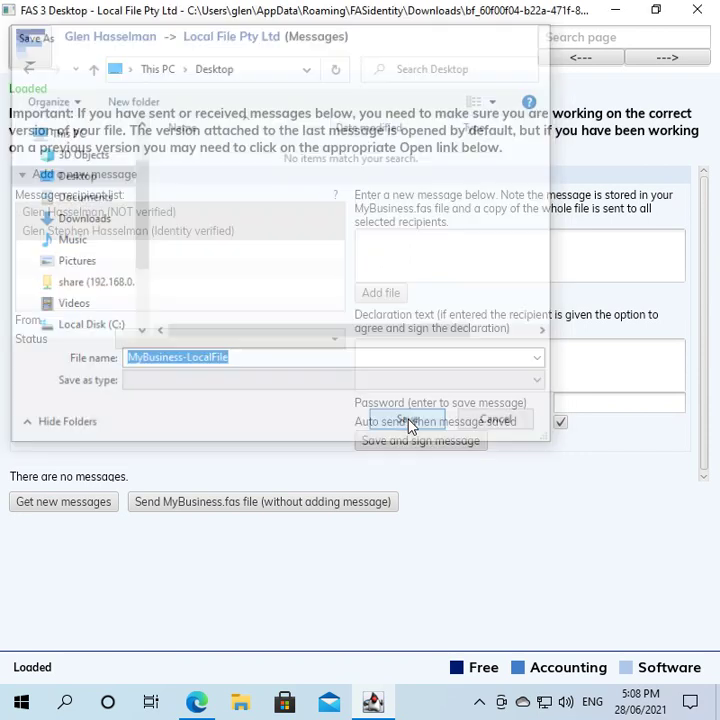
- Minimize FAS 3 and select the MyBusiness-LocalFile backup icon on the desktop
left_click(624, 12)
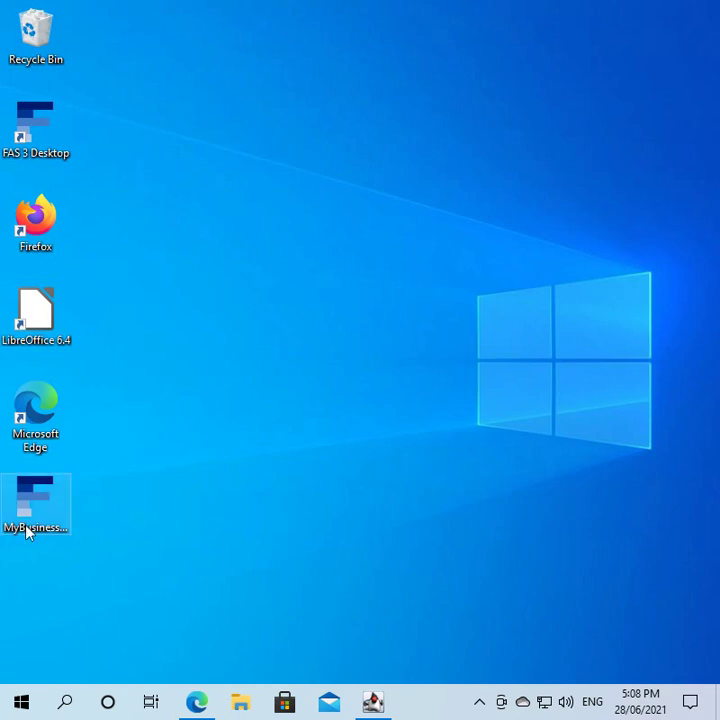
left_click(28, 532)
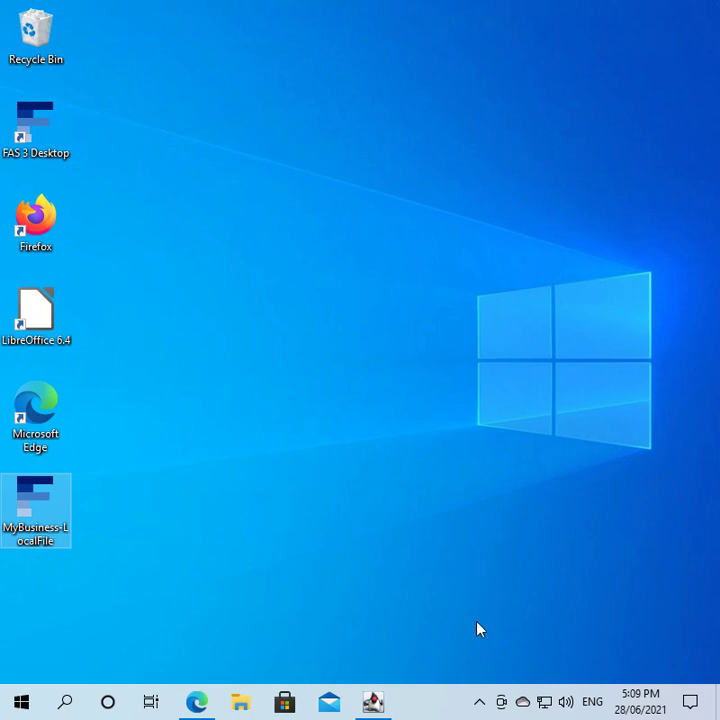
- Restore the FAS 3 window from the taskbar and open its logo menu
mouse_move(375, 703)
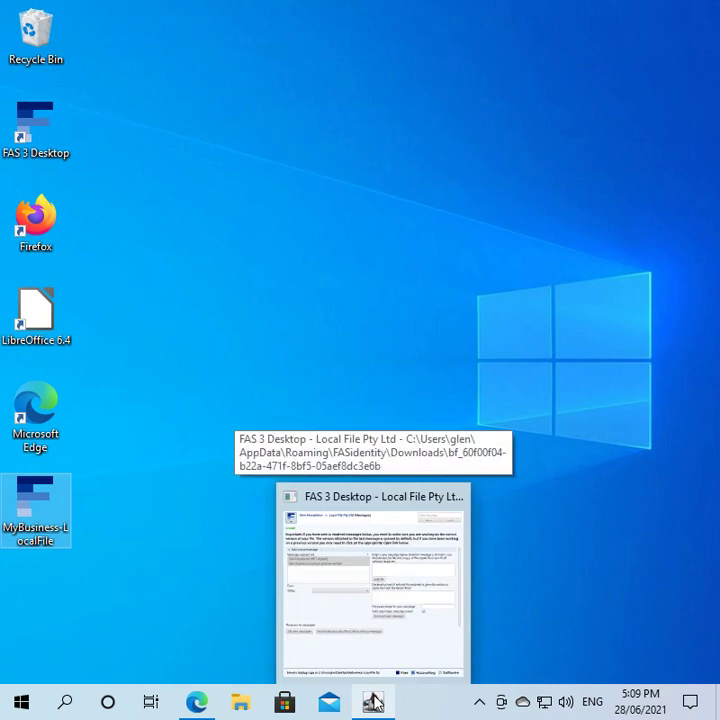
left_click(373, 703)
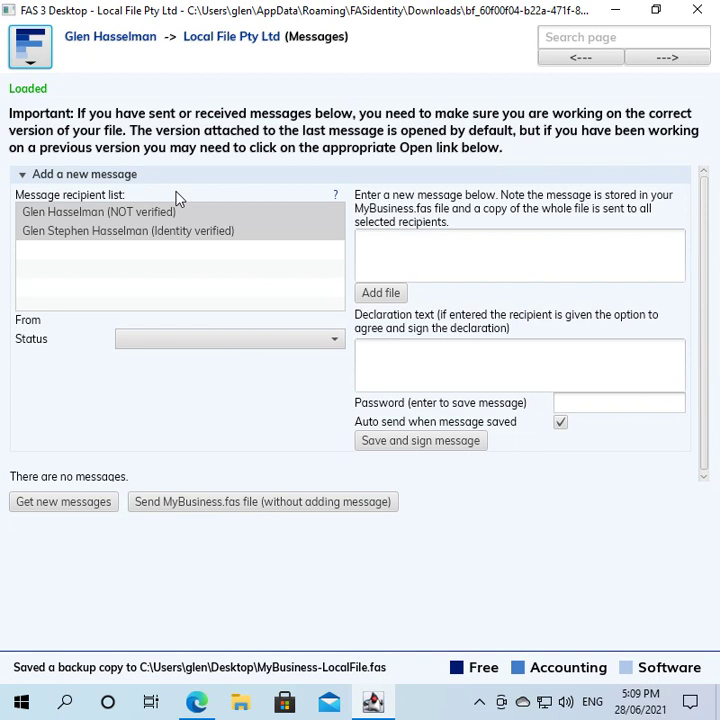
left_click(40, 64)
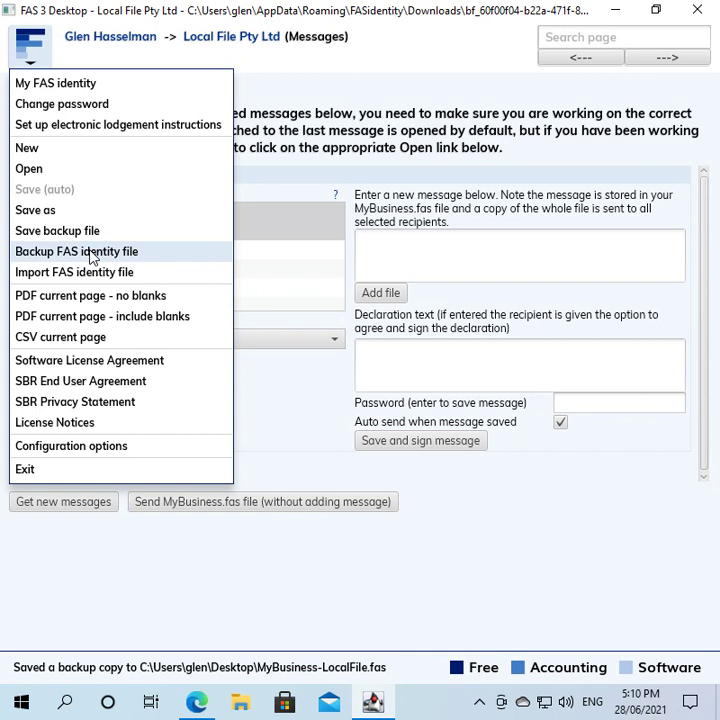
- Save the MyFasIdentity identity backup to the Desktop, then minimise FAS to check it
left_click(90, 255)
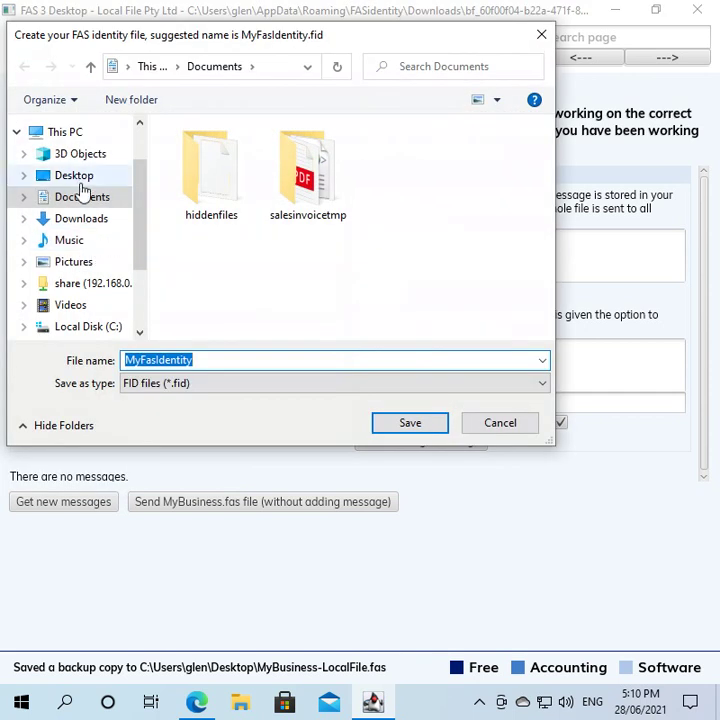
left_click(79, 180)
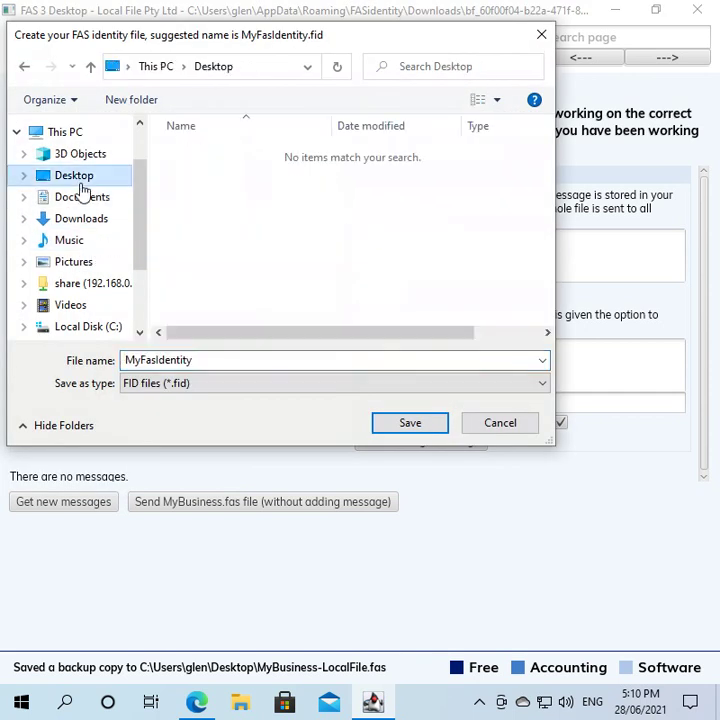
left_click(414, 423)
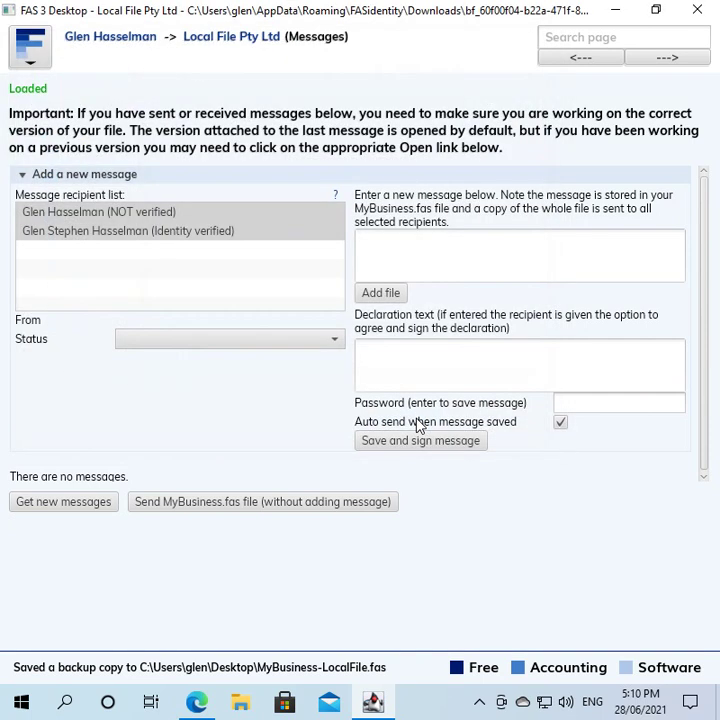
left_click(614, 12)
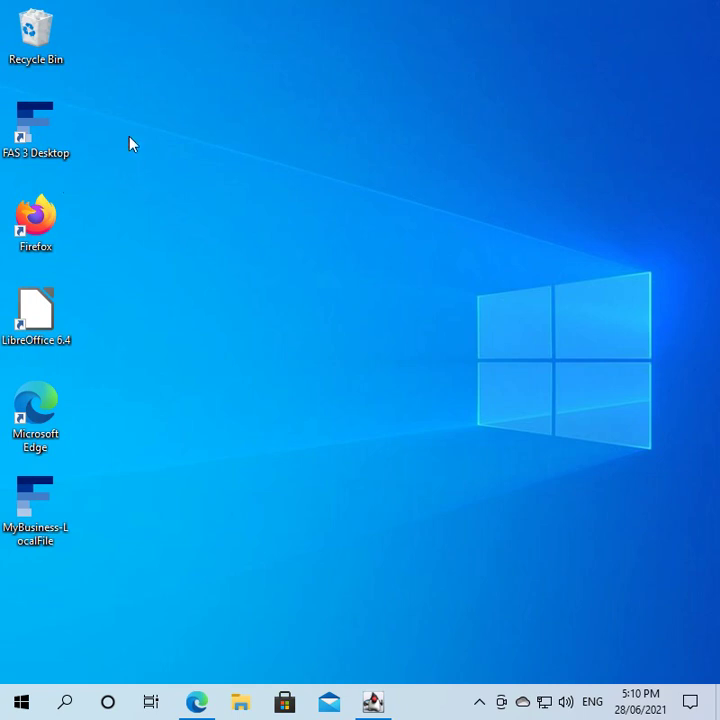
left_click_drag(122, 92, 205, 632)
- Reopen Backup FAS identity file on Desktop to confirm MyFasIdentity.fid, cancel, and minimise FAS
left_click(376, 704)
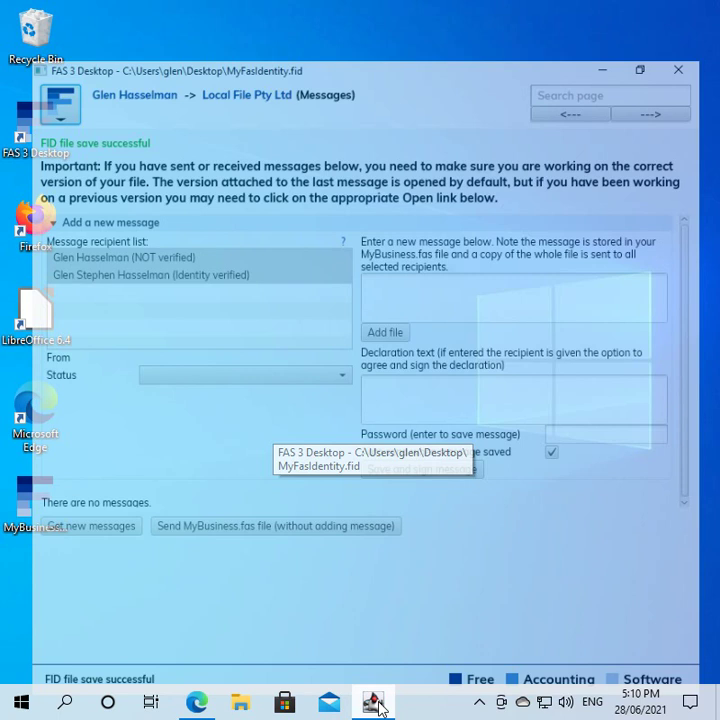
left_click(36, 55)
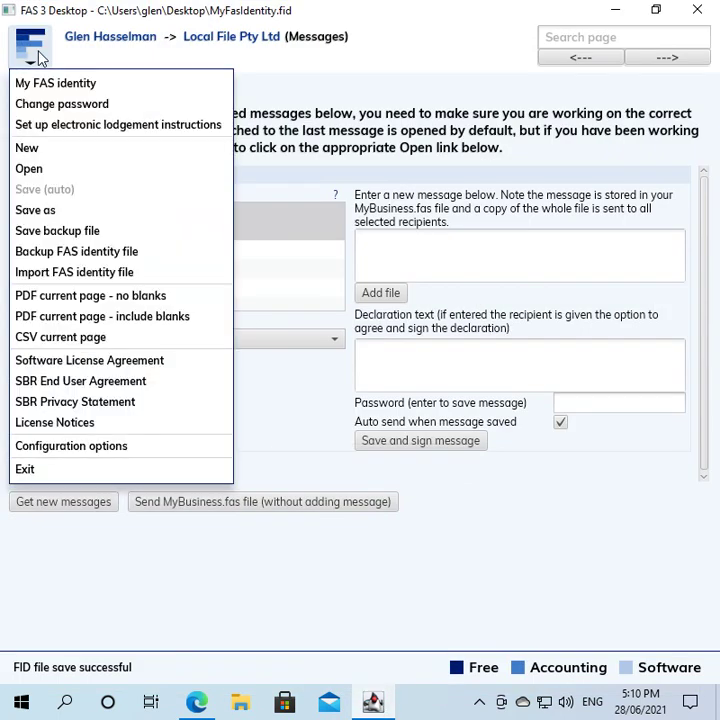
left_click(74, 251)
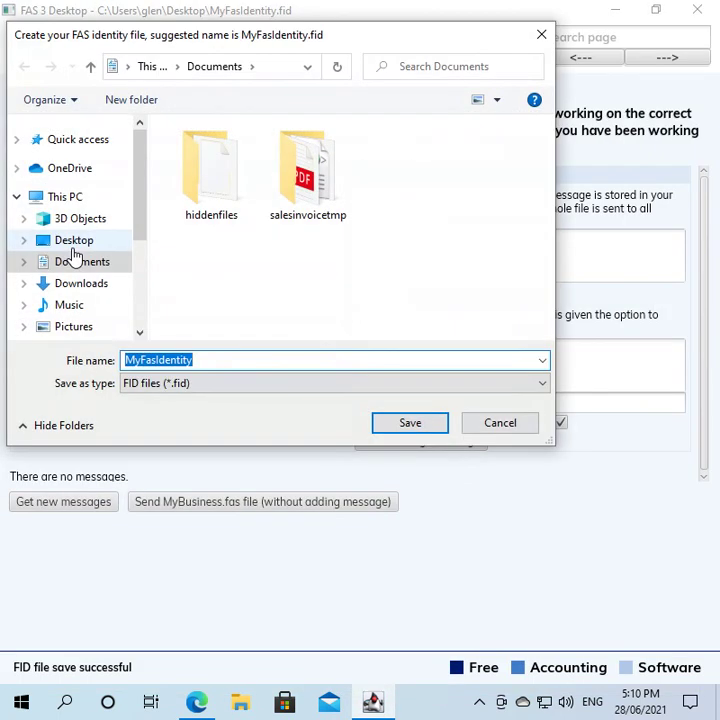
left_click(72, 248)
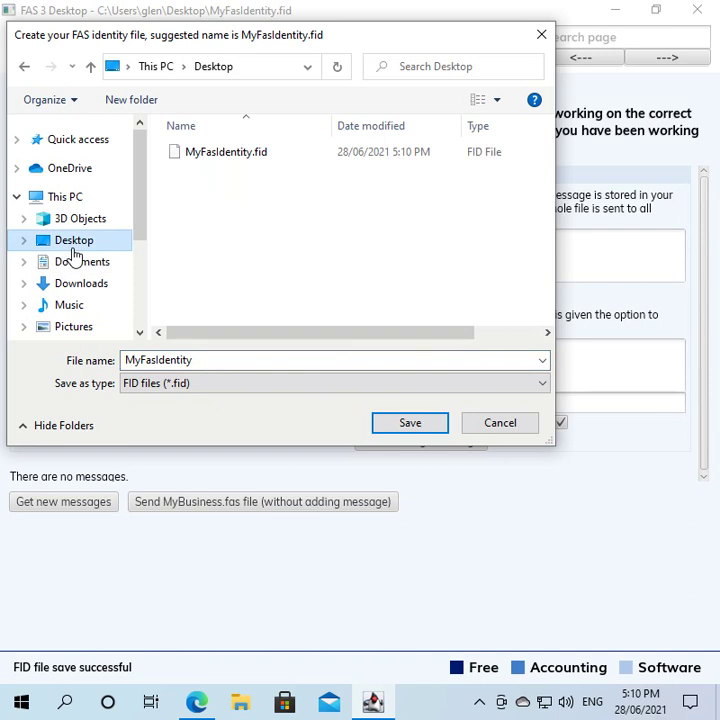
left_click(518, 424)
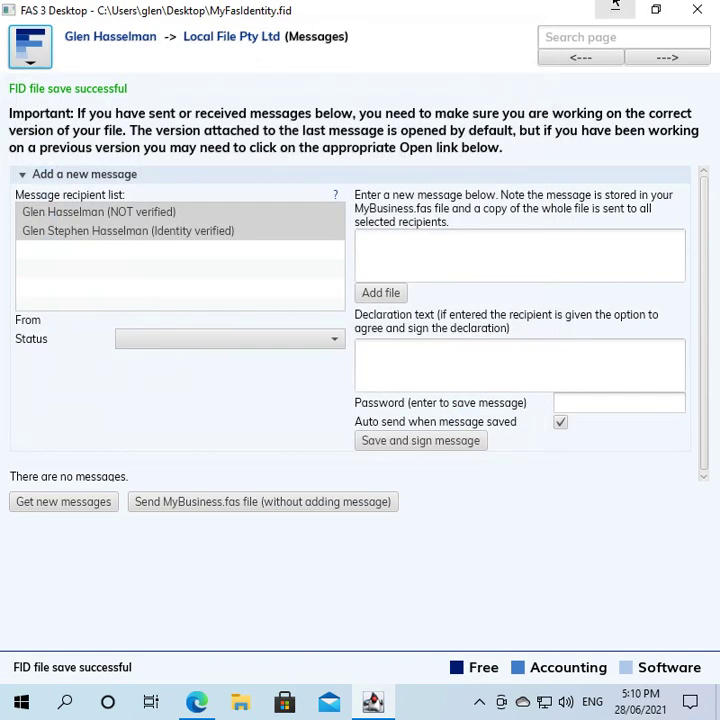
left_click(615, 8)
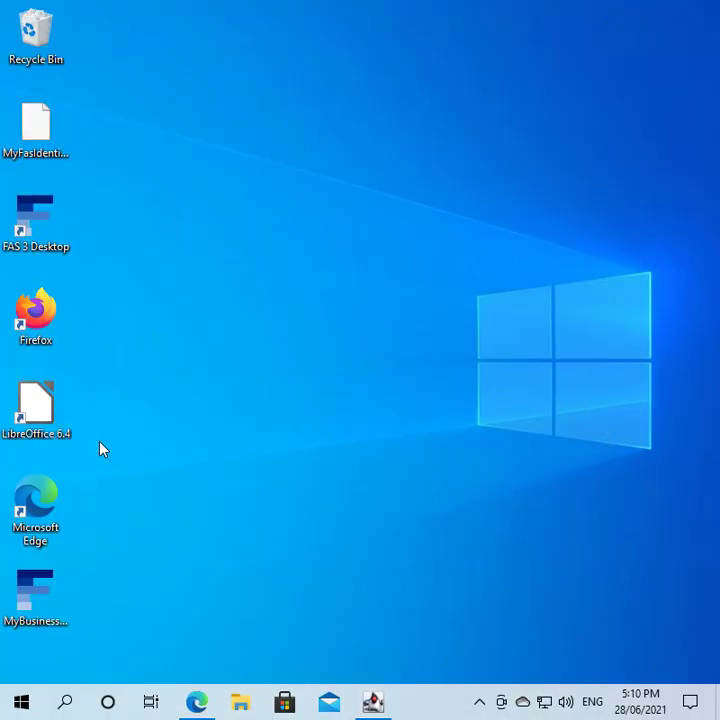
- Select MyFasIdentity.fid on the desktop, then restore FAS 3 and exit it
left_click(35, 122)
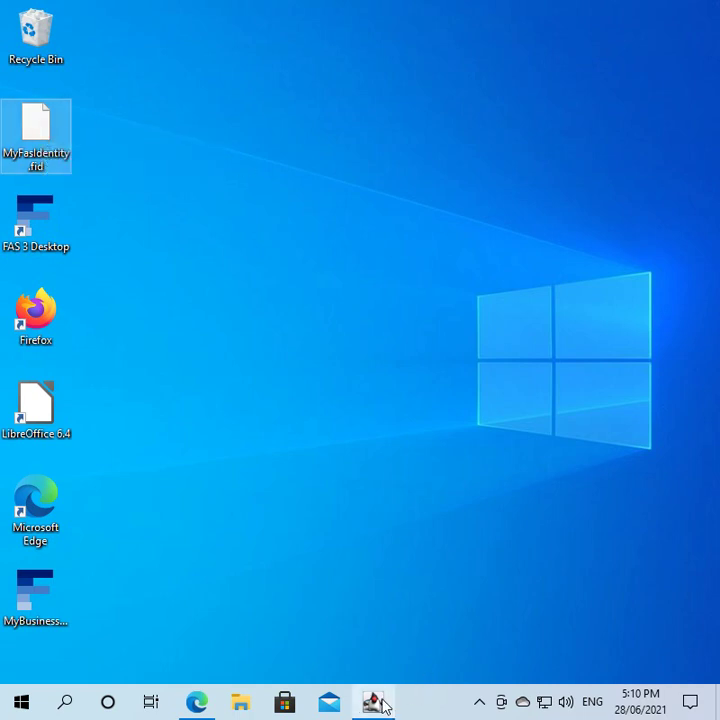
mouse_move(376, 702)
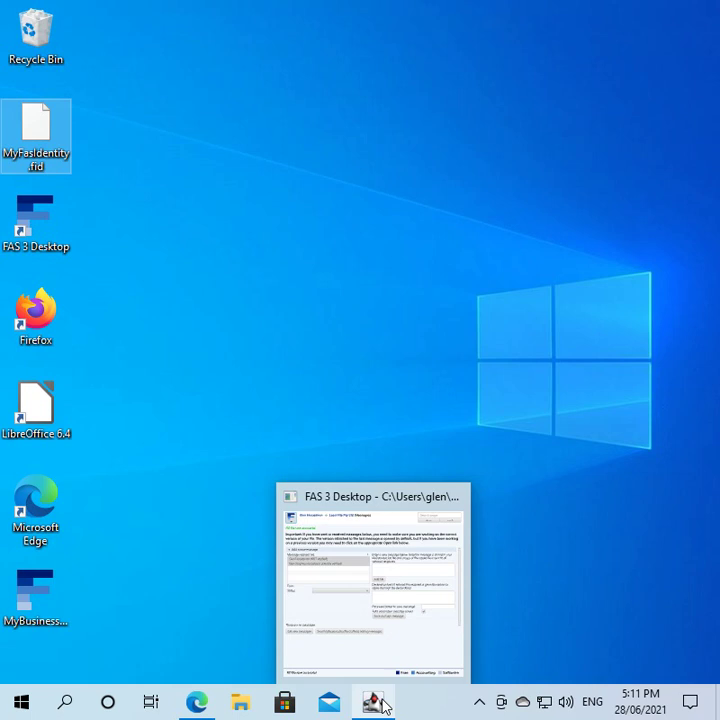
left_click(384, 706)
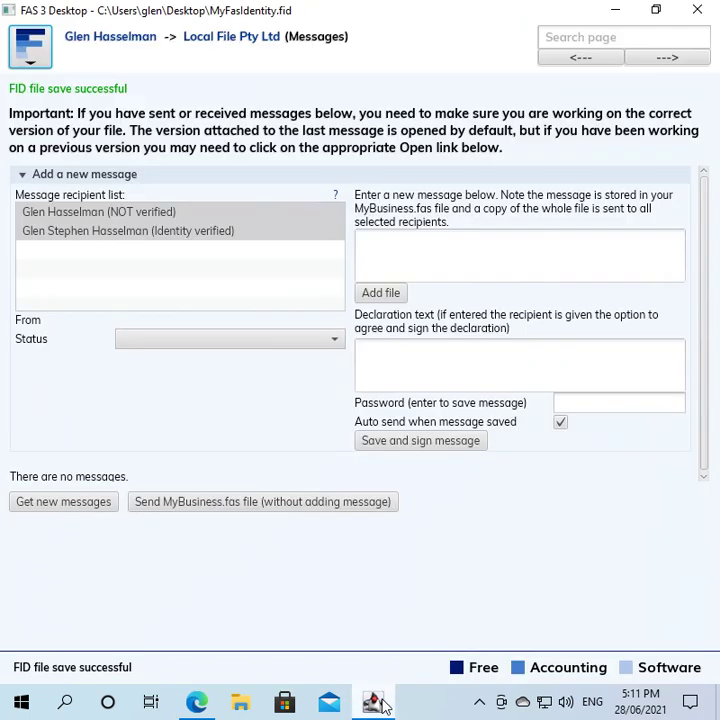
left_click(29, 50)
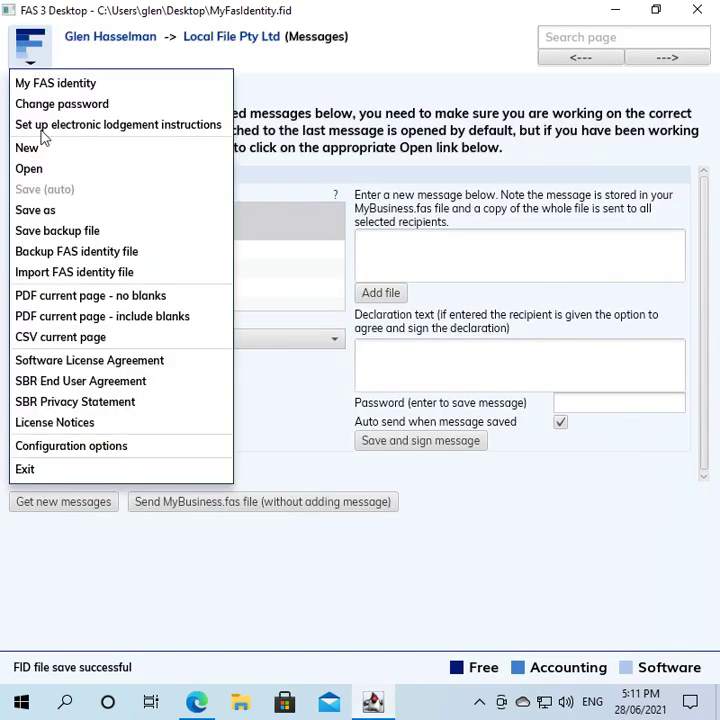
left_click(56, 477)
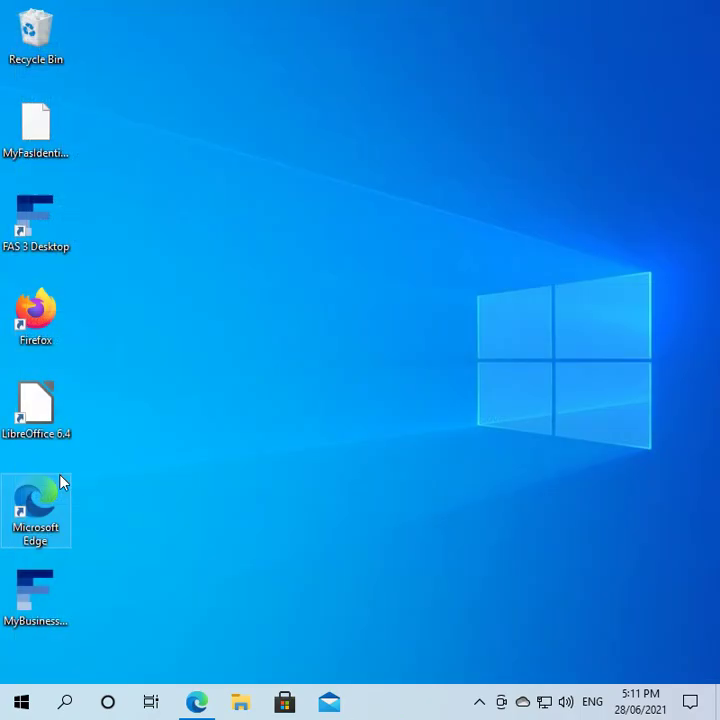
- Browse C:\Users\<user>\AppData\Roaming\FASidentity, entering \AppData in the address bar
left_click(240, 703)
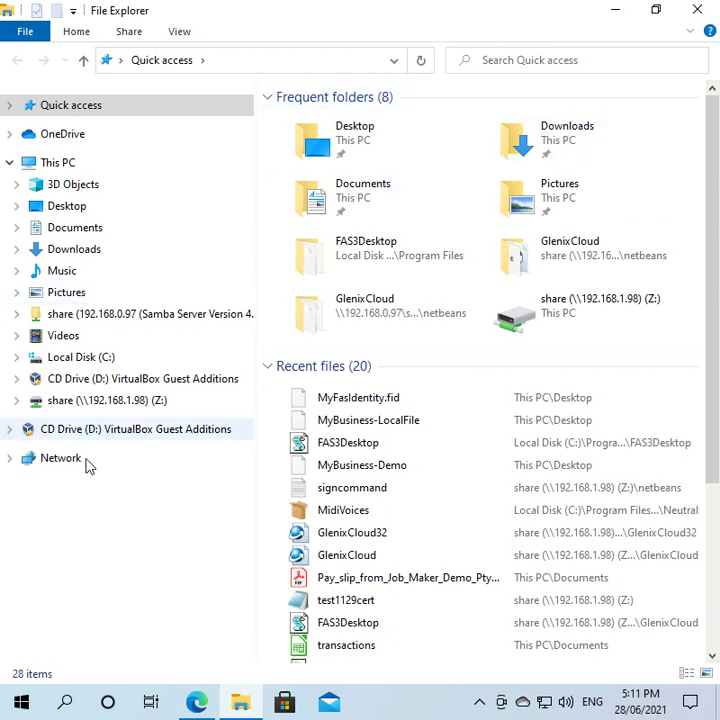
left_click(98, 368)
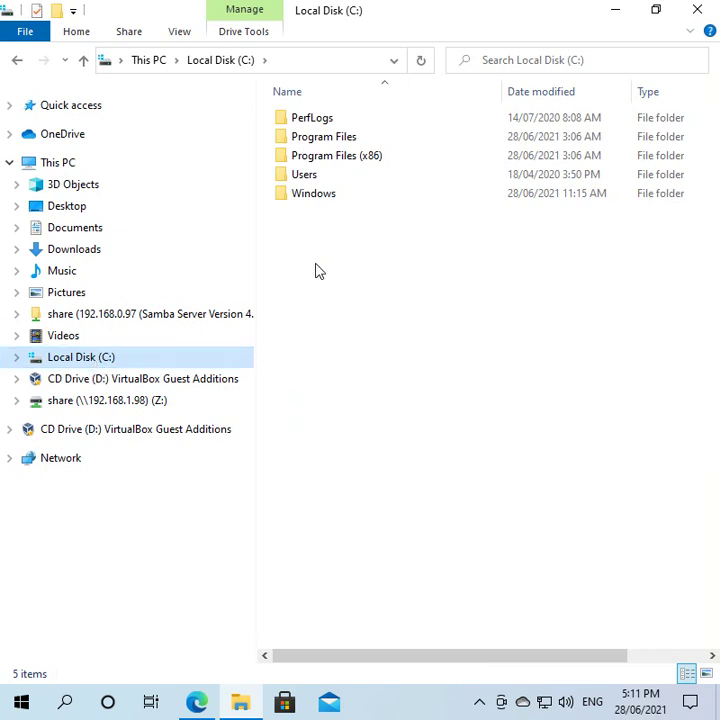
mouse_move(294, 184)
double_click(281, 182)
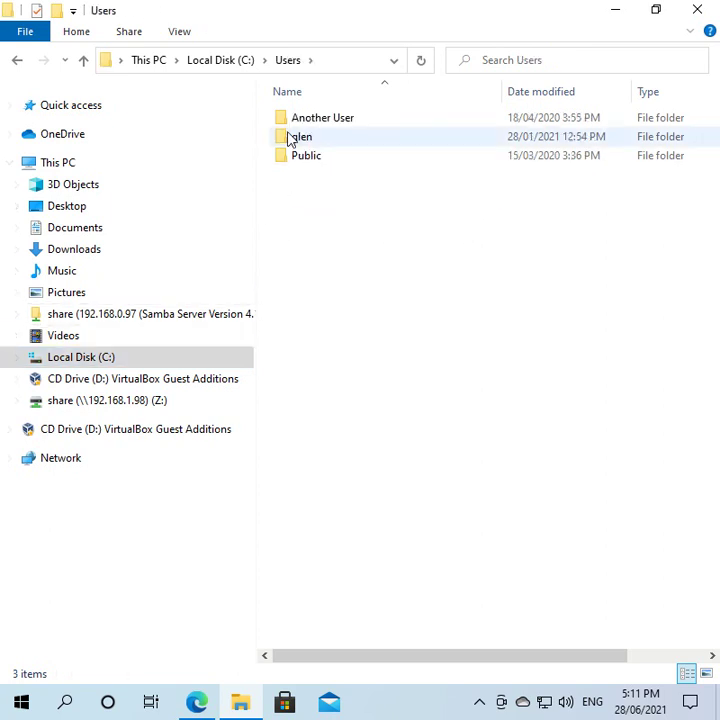
double_click(289, 137)
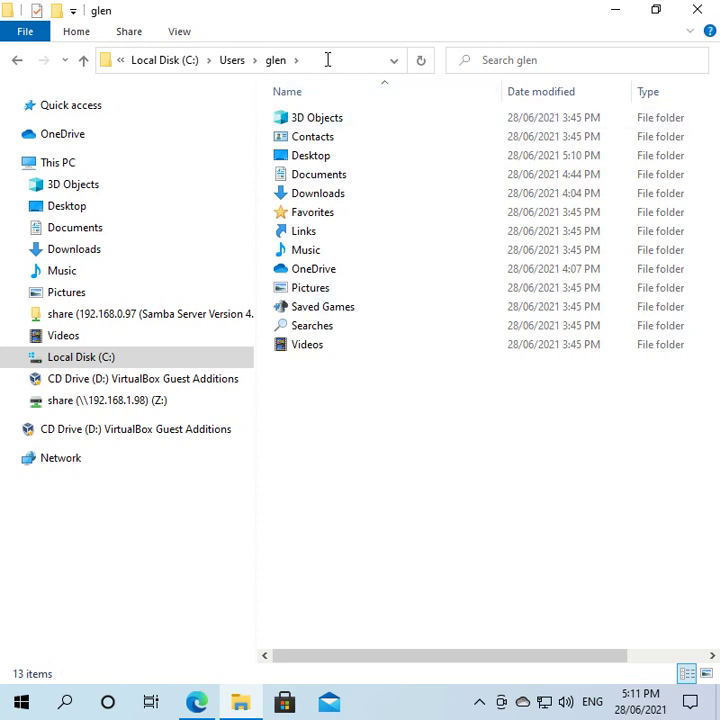
left_click(296, 58)
left_click(291, 58)
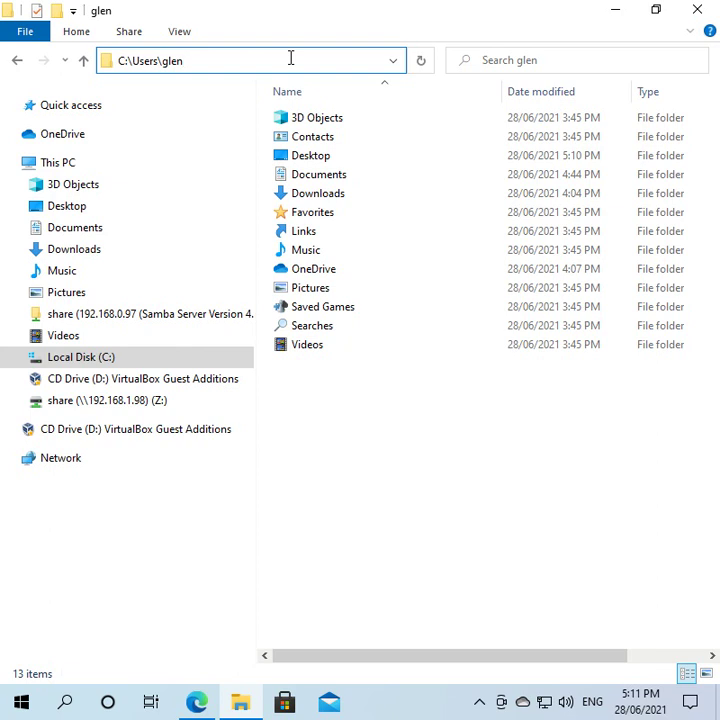
type("\\App")
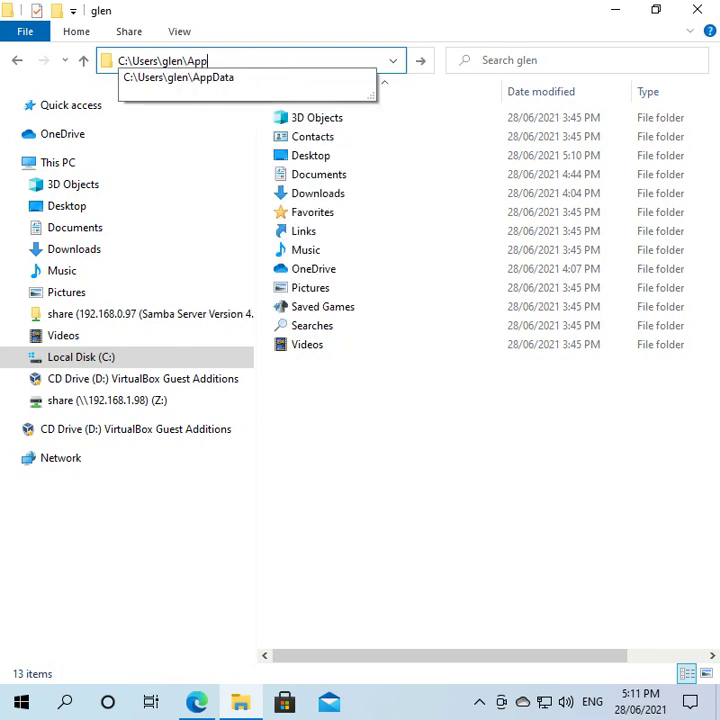
type("Data")
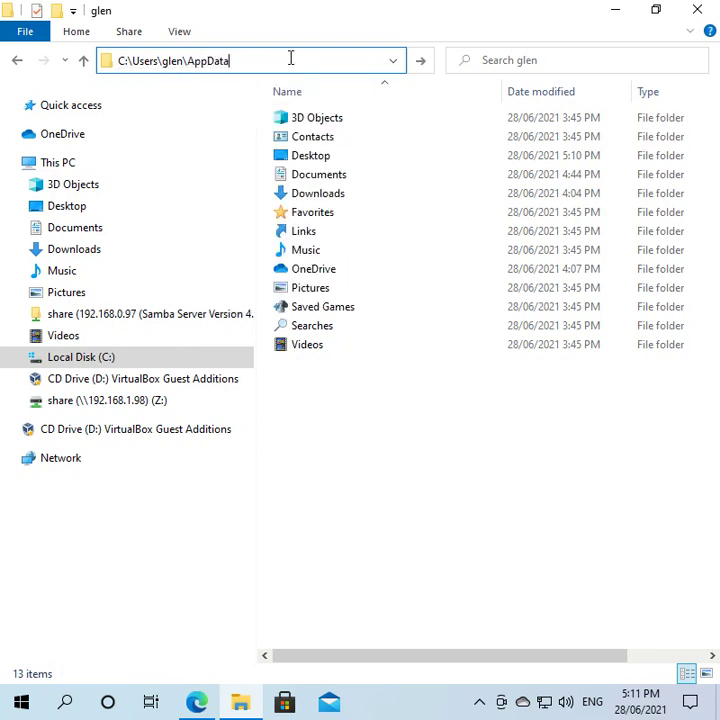
key("Return")
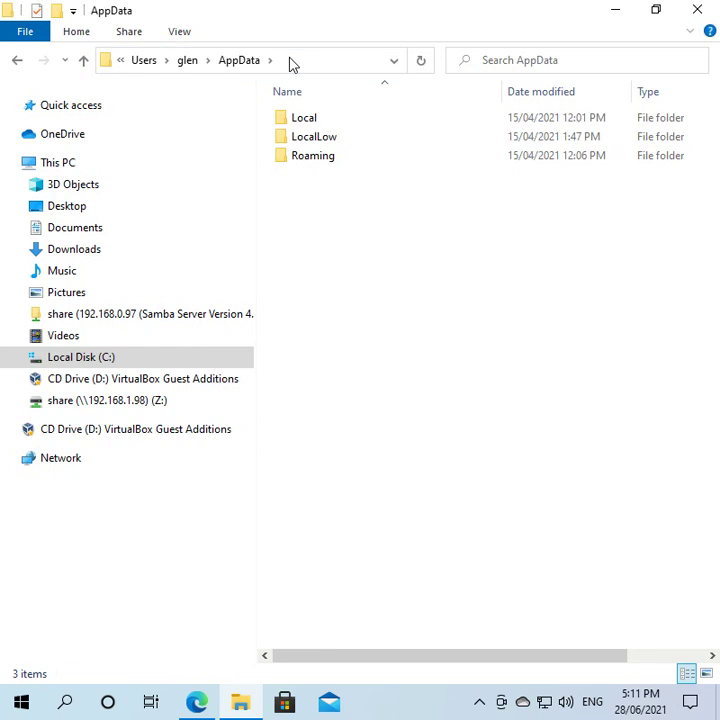
double_click(295, 157)
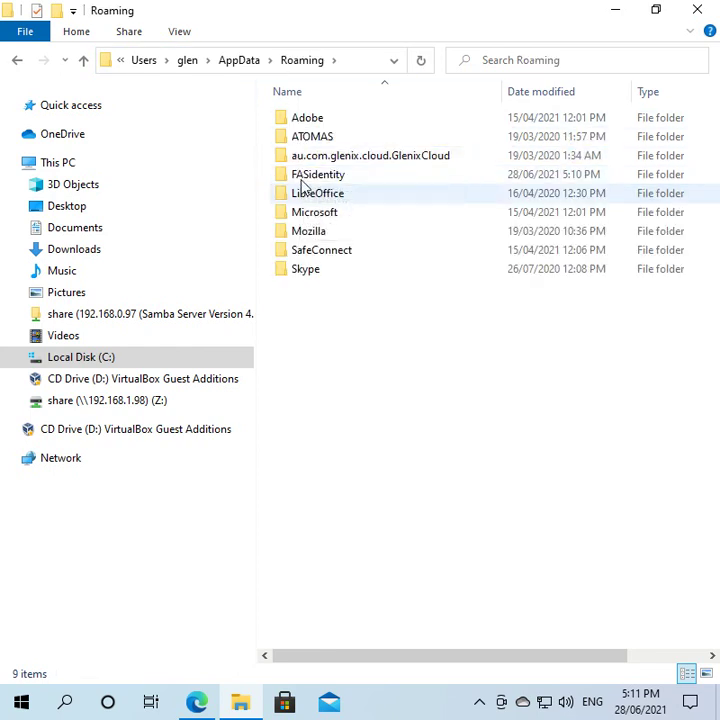
double_click(301, 176)
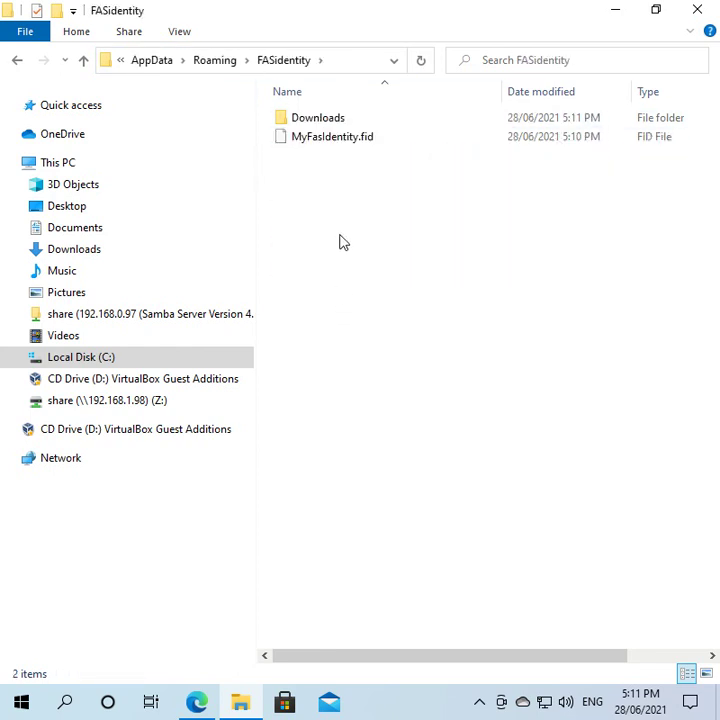
left_click(346, 140)
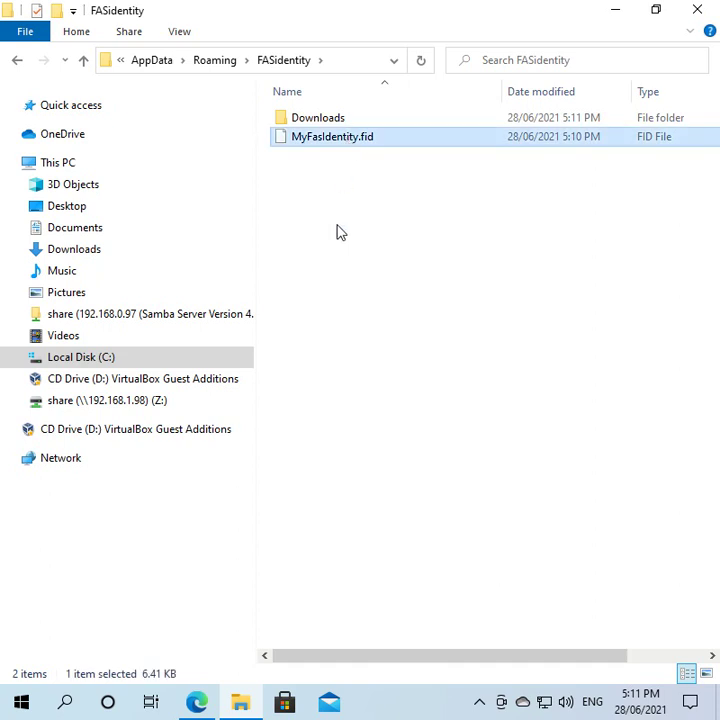
left_click(333, 122)
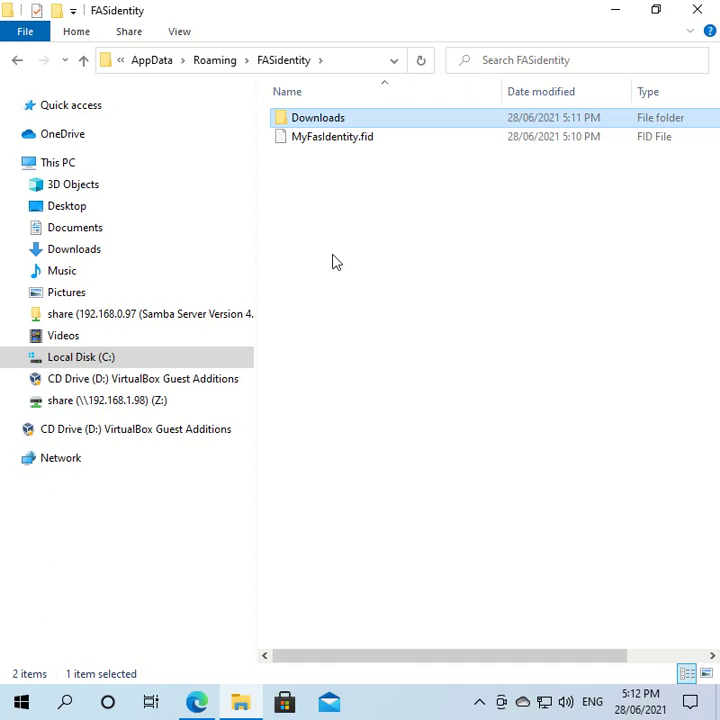
double_click(326, 121)
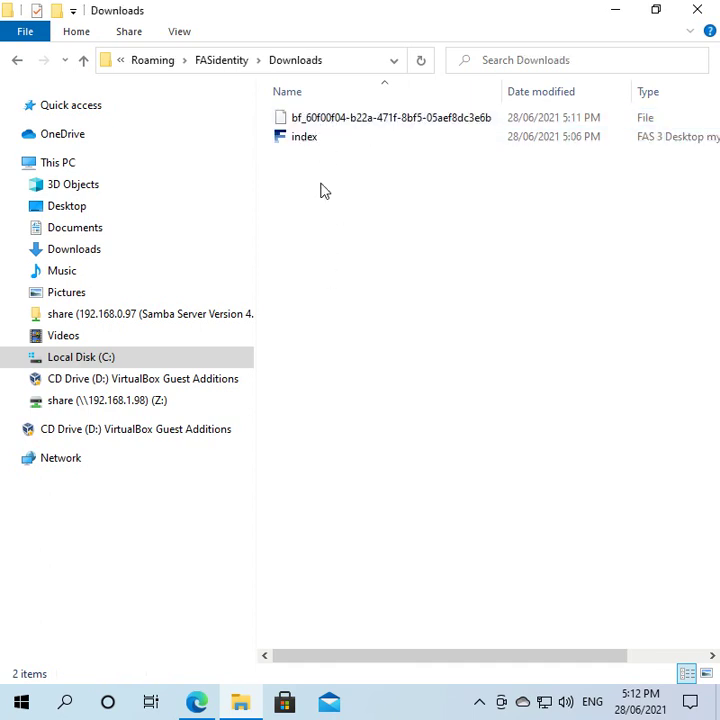
left_click(339, 120)
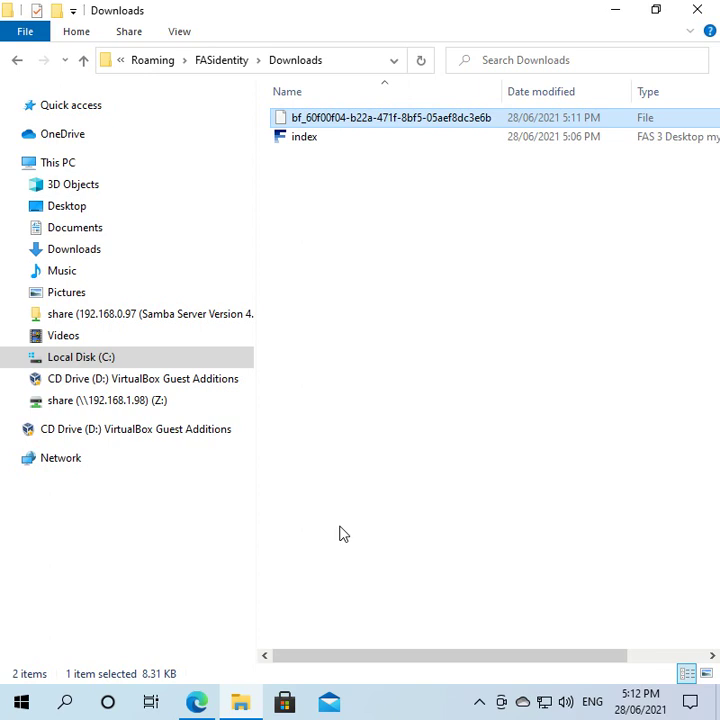
left_click(245, 69)
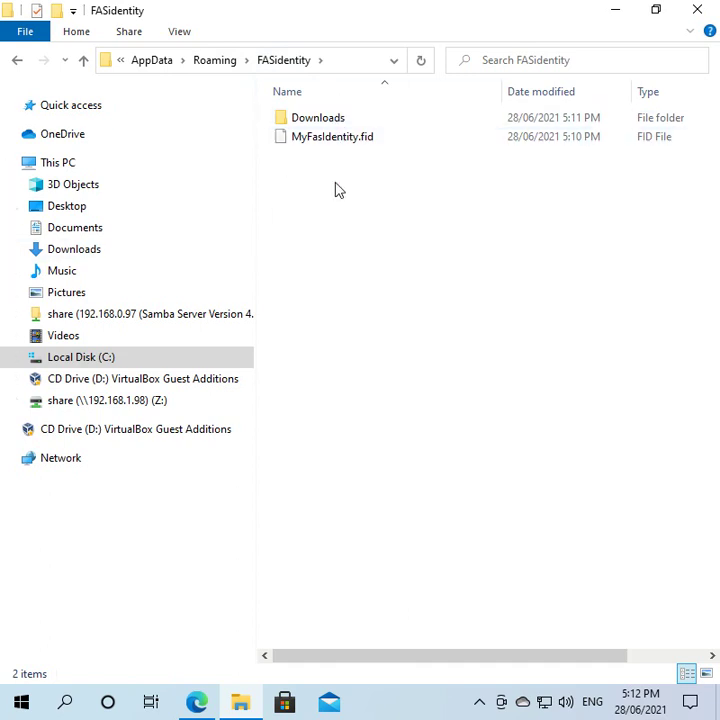
left_click(324, 118)
left_click(324, 139, "shift")
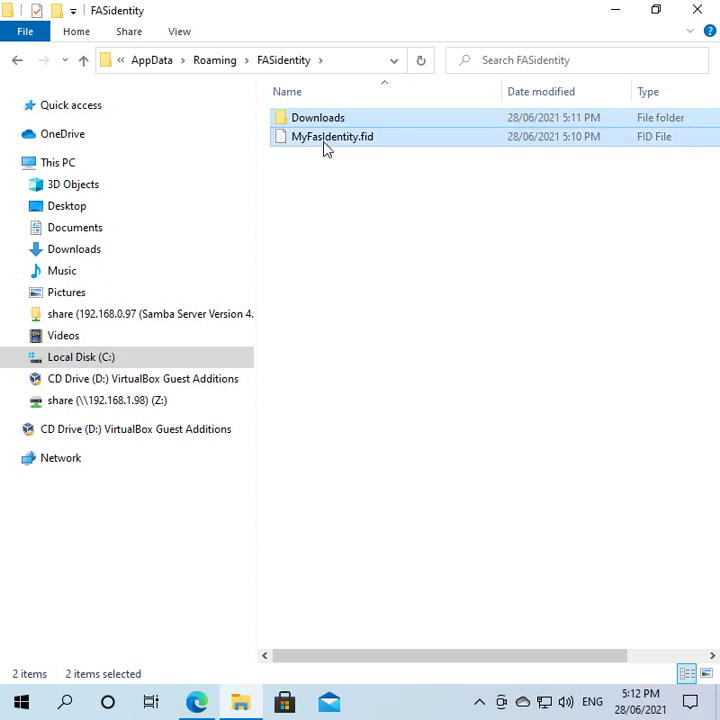
left_click(377, 261)
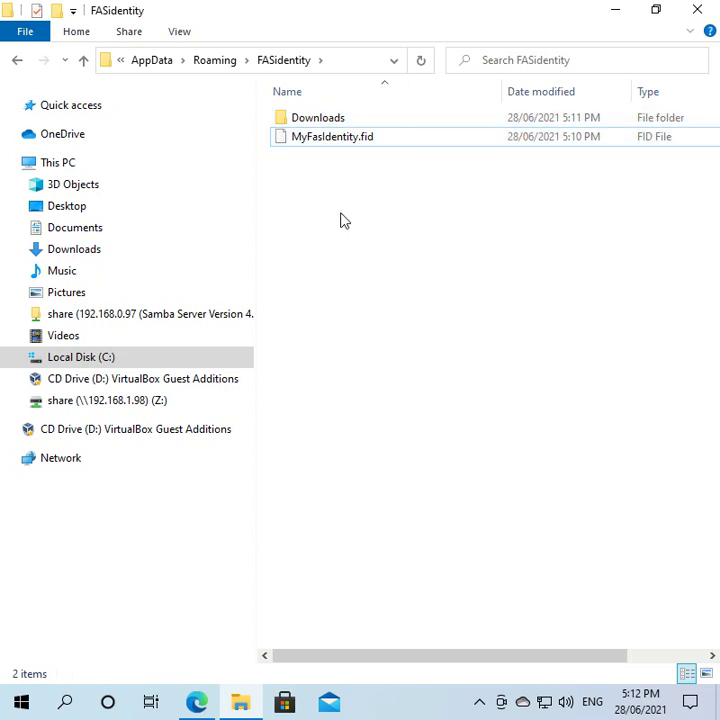
- Create a new folder named hiddenfiles inside FASidentity
right_click(341, 219)
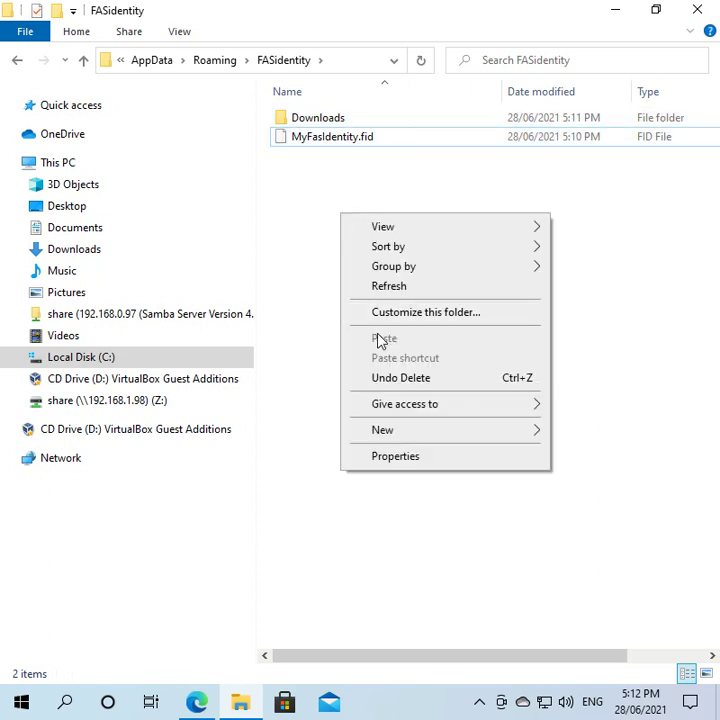
mouse_move(397, 443)
left_click(311, 433)
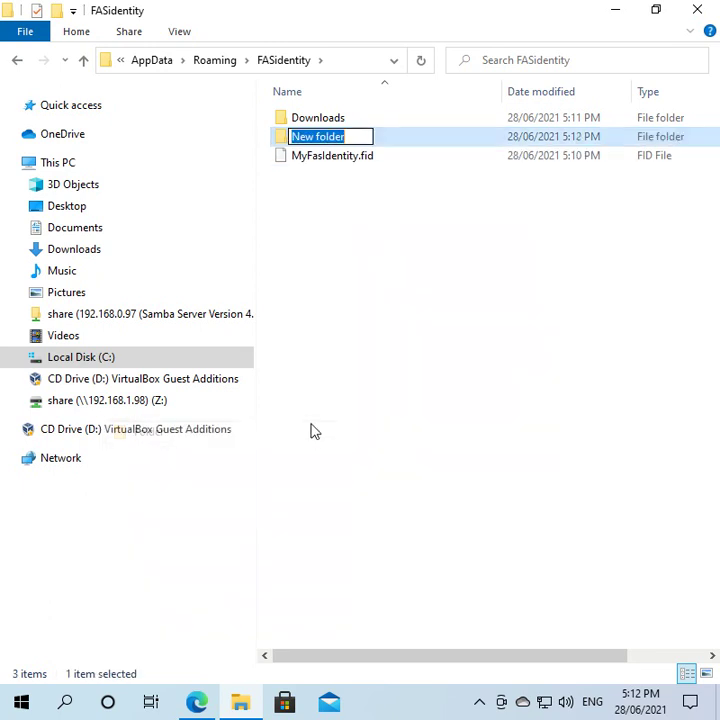
type("hid")
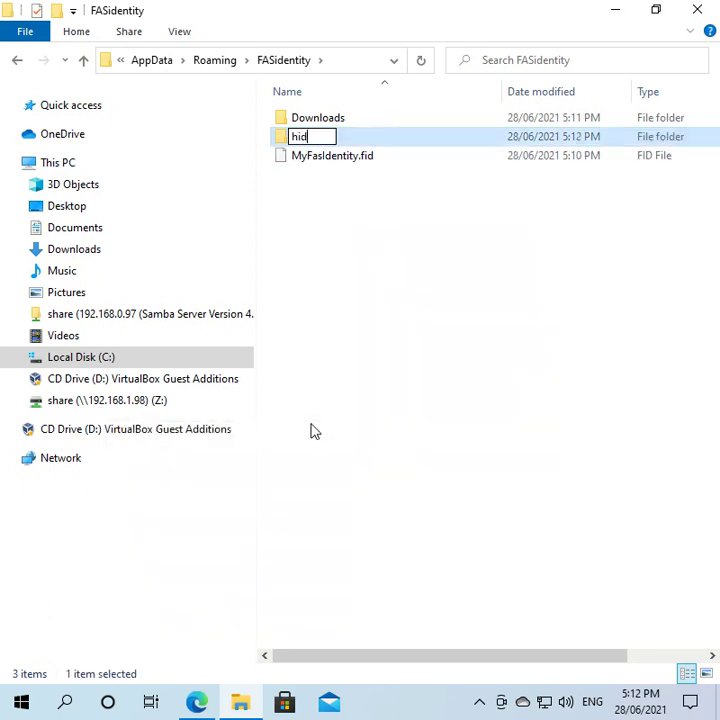
type("denfiles")
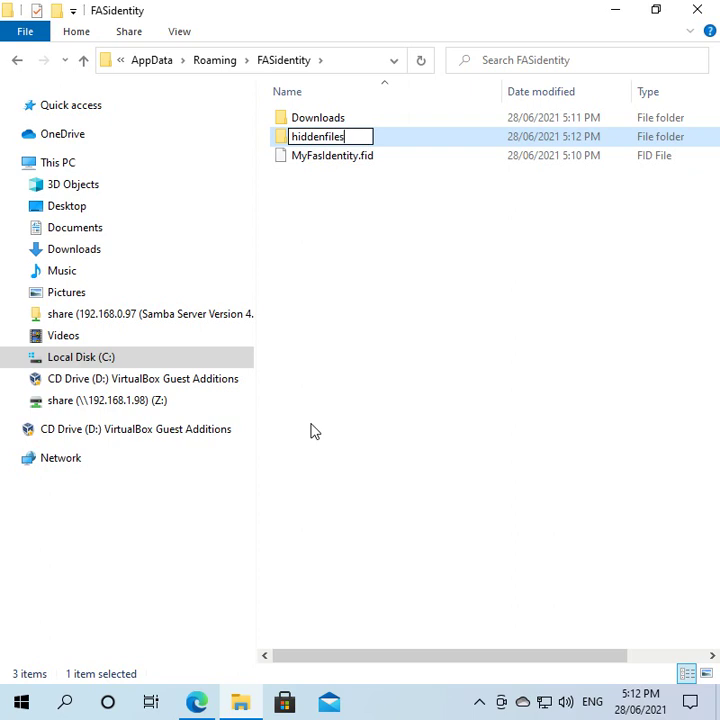
key("Return")
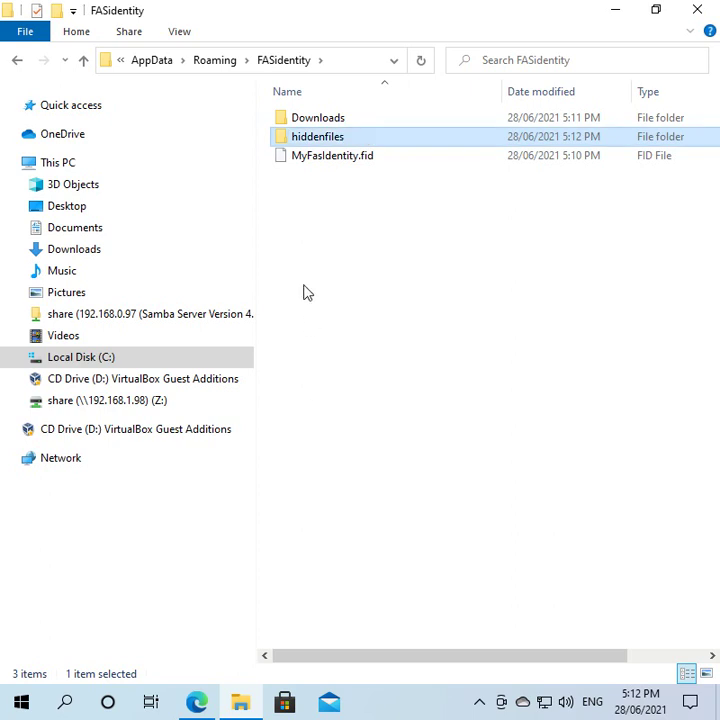
- Move the Downloads folder into hiddenfiles and pick MyFasIdentity.fid to move too
left_click(316, 117)
mouse_move(316, 117)
left_mouse_down()
mouse_move(318, 140)
mouse_move(320, 124)
left_mouse_up()
left_click(321, 145)
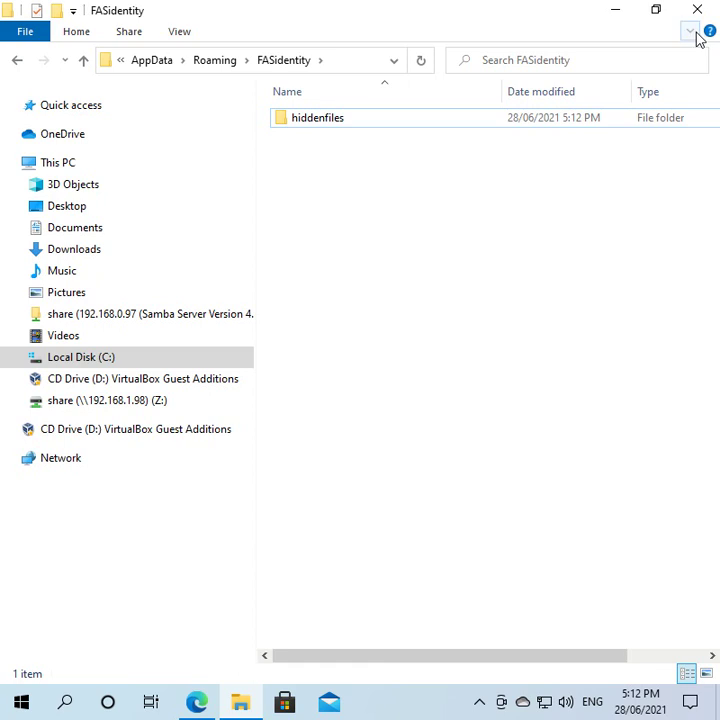
- Launch FAS 3 Desktop from the desktop and maximize its window
left_click(621, 14)
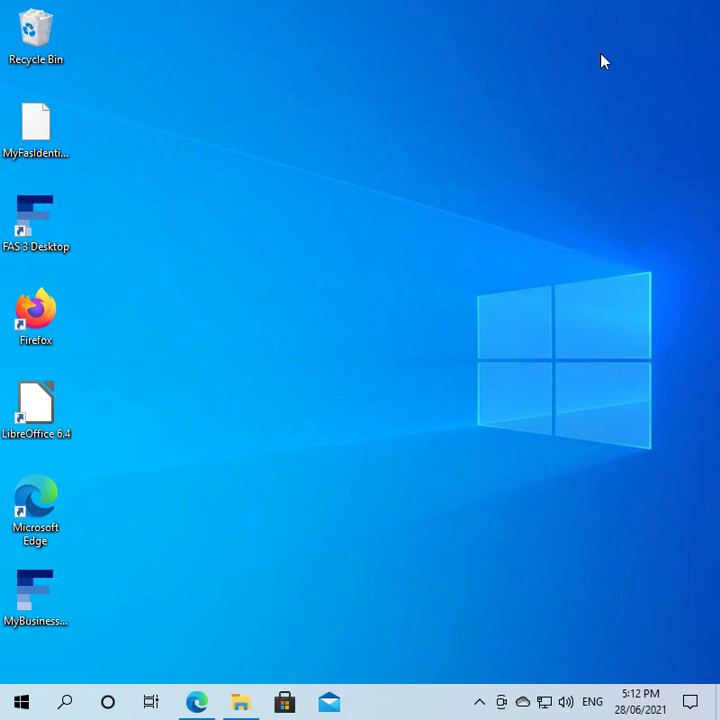
double_click(44, 252)
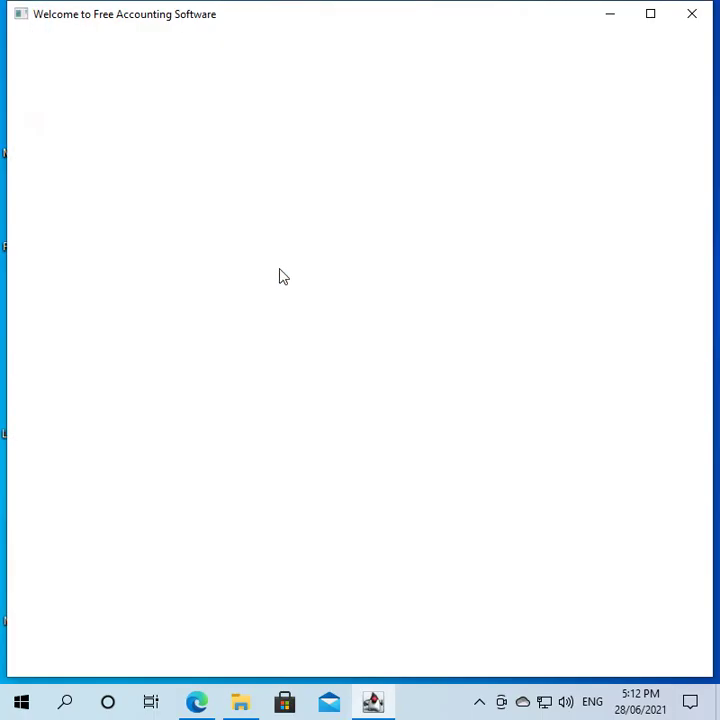
left_click(648, 14)
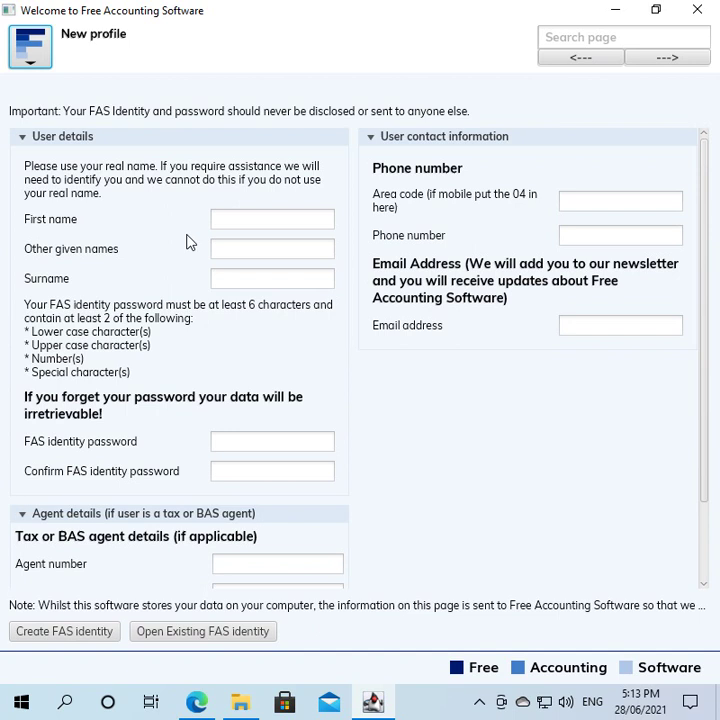
- Leave the new profile form and choose to open an existing FAS identity
left_click(243, 228)
left_click(244, 250)
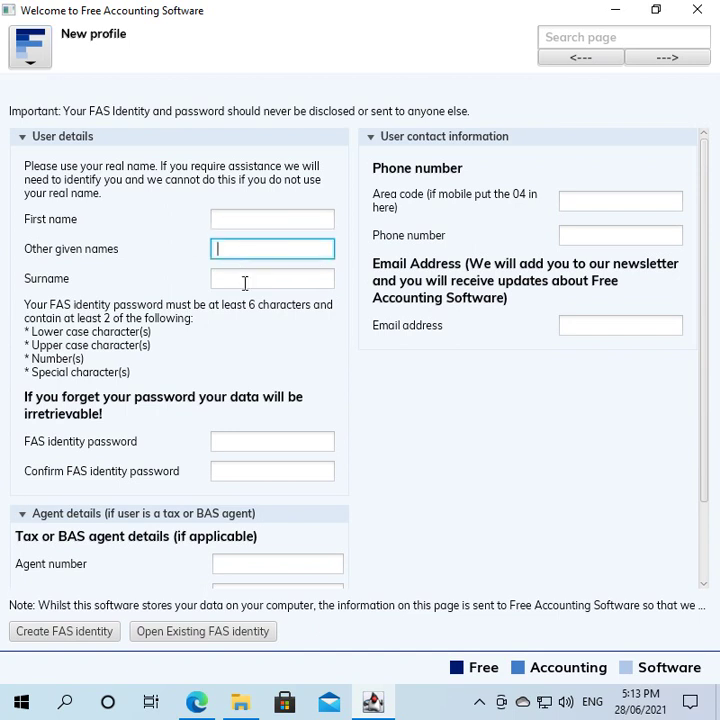
left_click(244, 283)
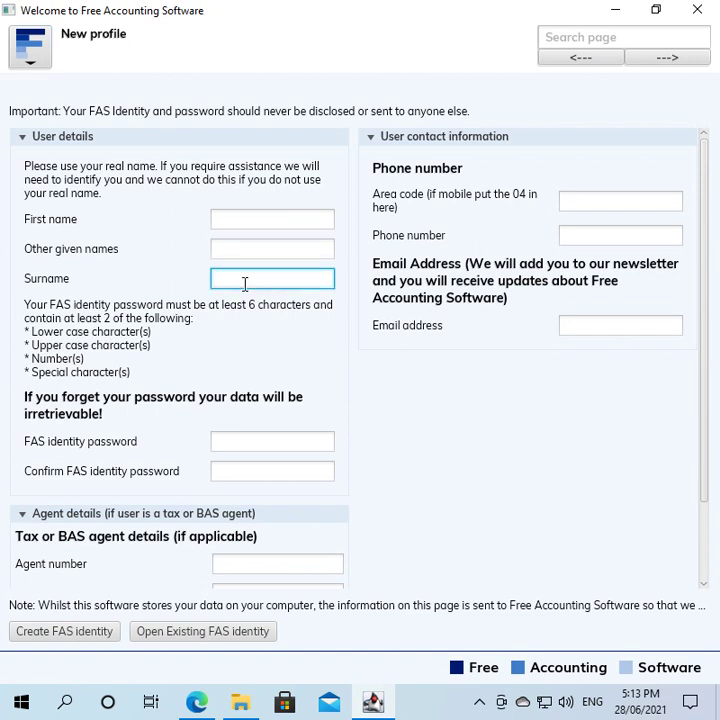
key("Tab")
left_click(239, 476)
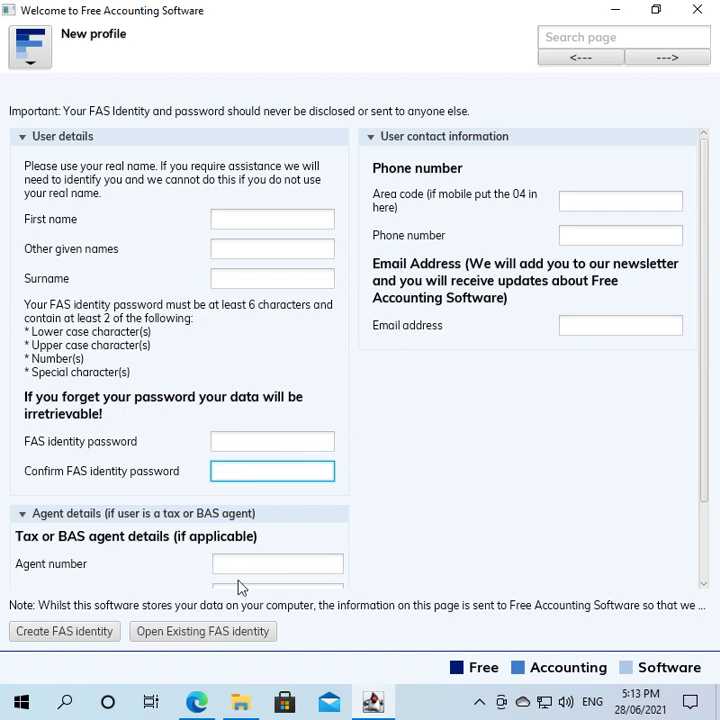
left_click(172, 639)
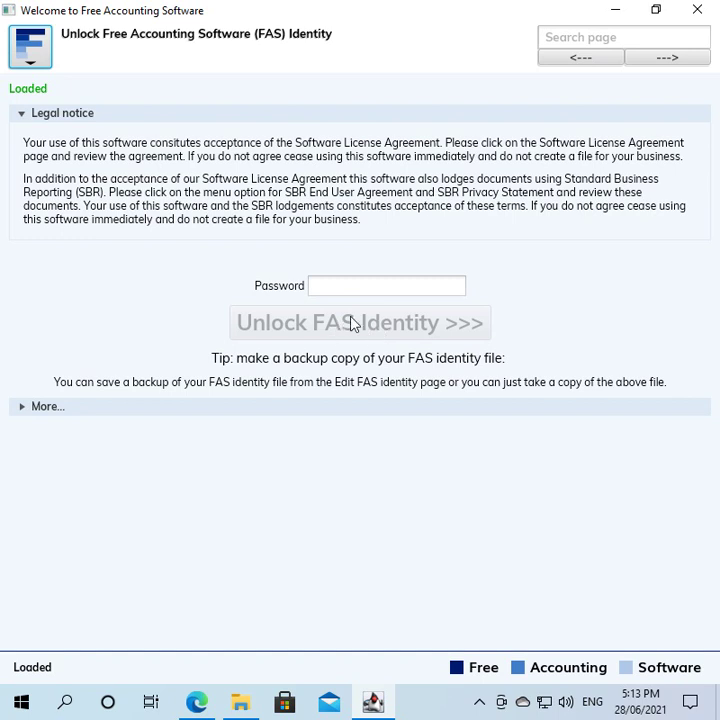
- Load MyFasIdentity.fid from the Desktop as the identity file and enter its password
left_click(45, 409)
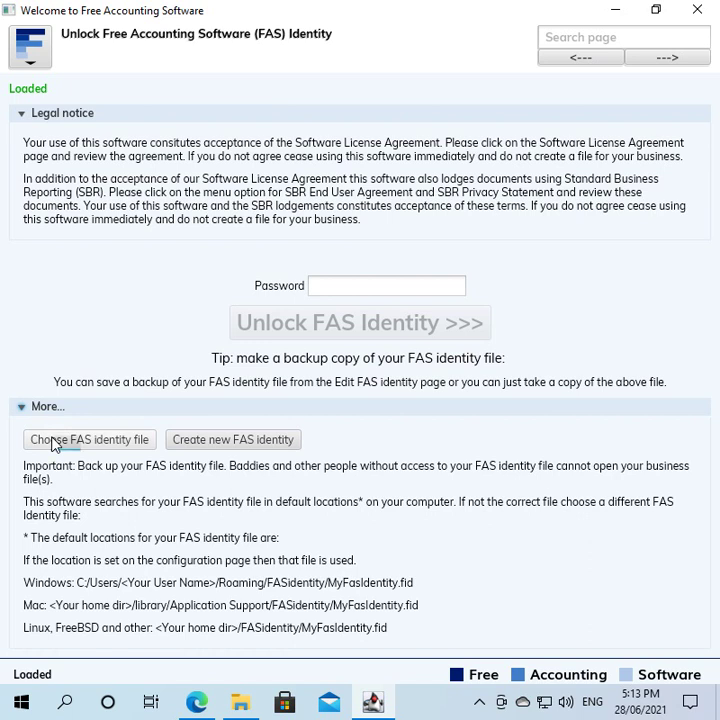
left_click(55, 443)
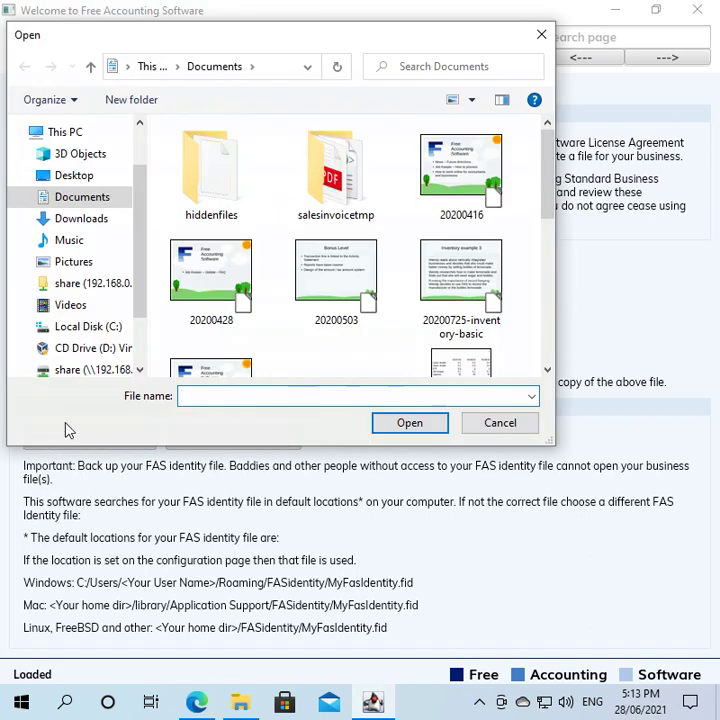
left_click(66, 176)
left_click(183, 174)
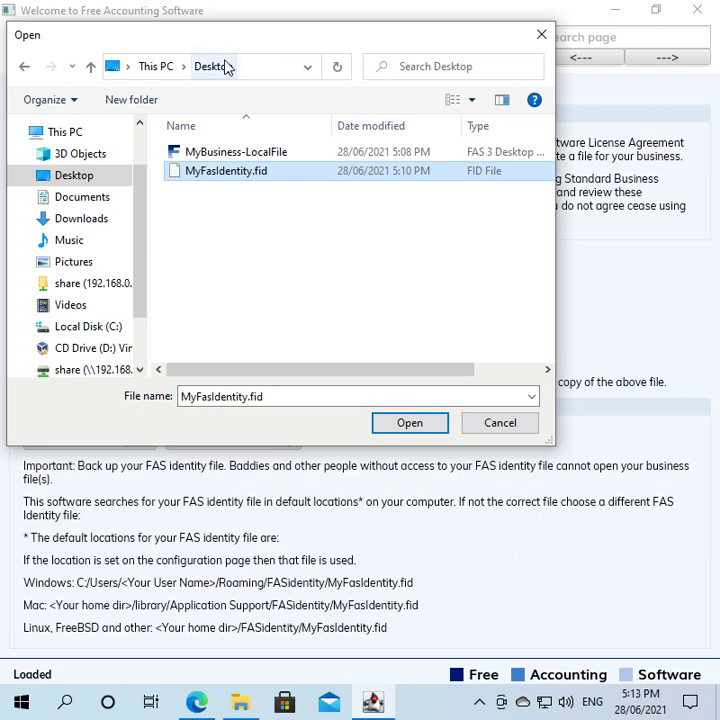
left_click(416, 428)
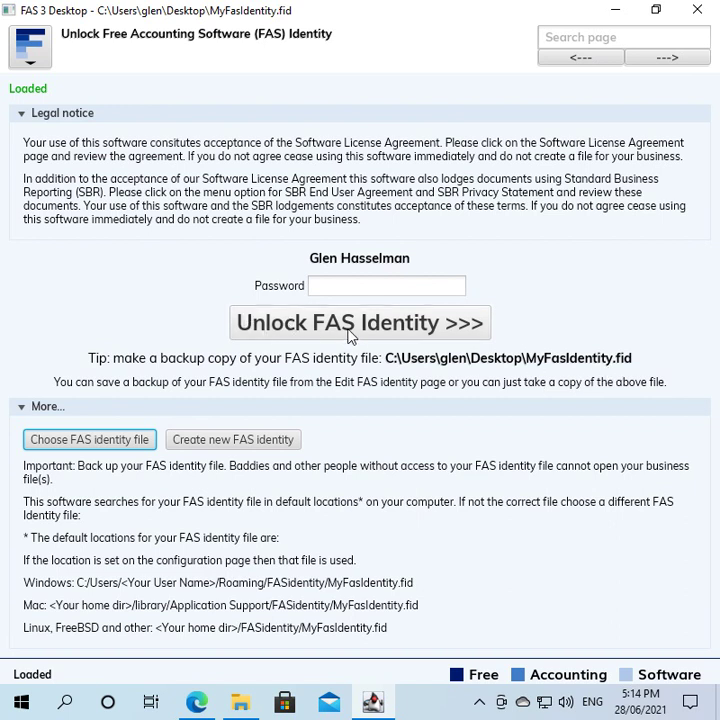
left_click(352, 282)
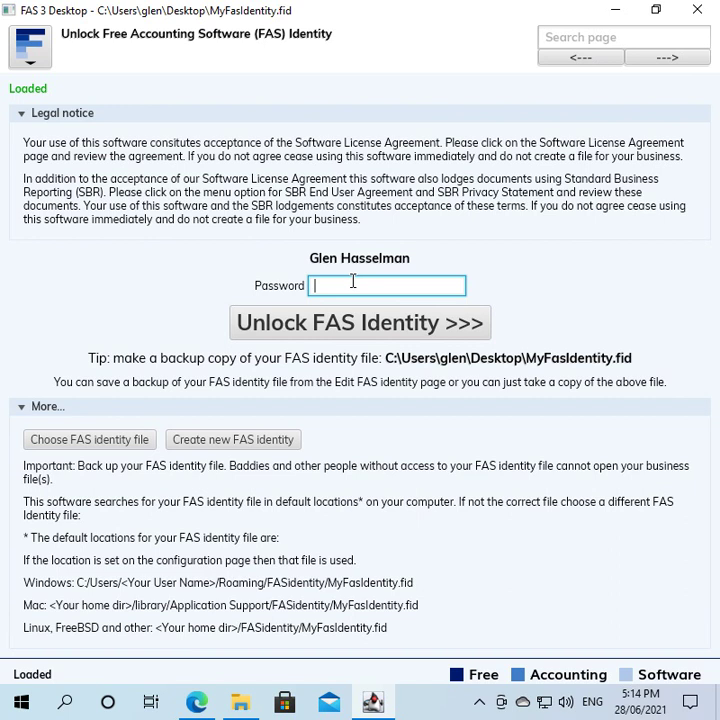
type("******")
- Unlock the FAS identity and select the Hosted Business Pty Ltd downloaded file
left_click(340, 323)
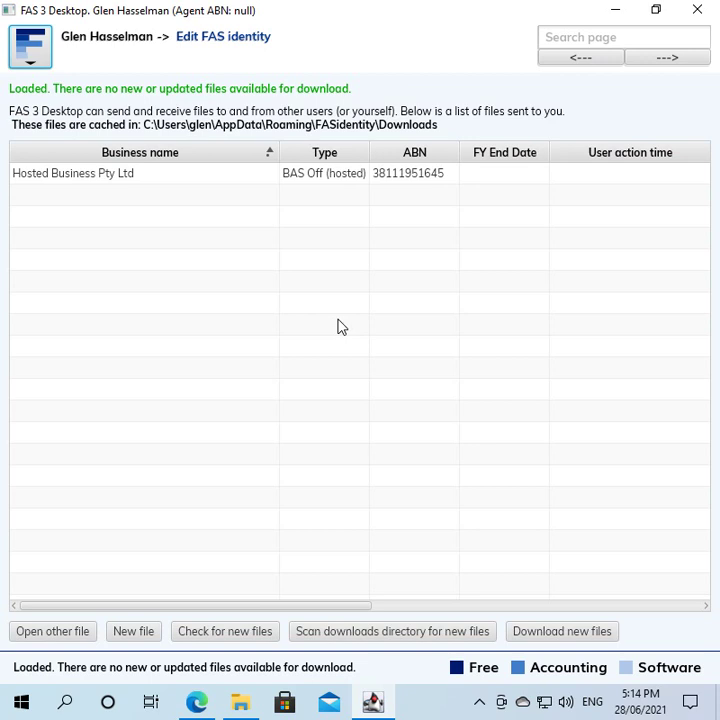
left_click(266, 180)
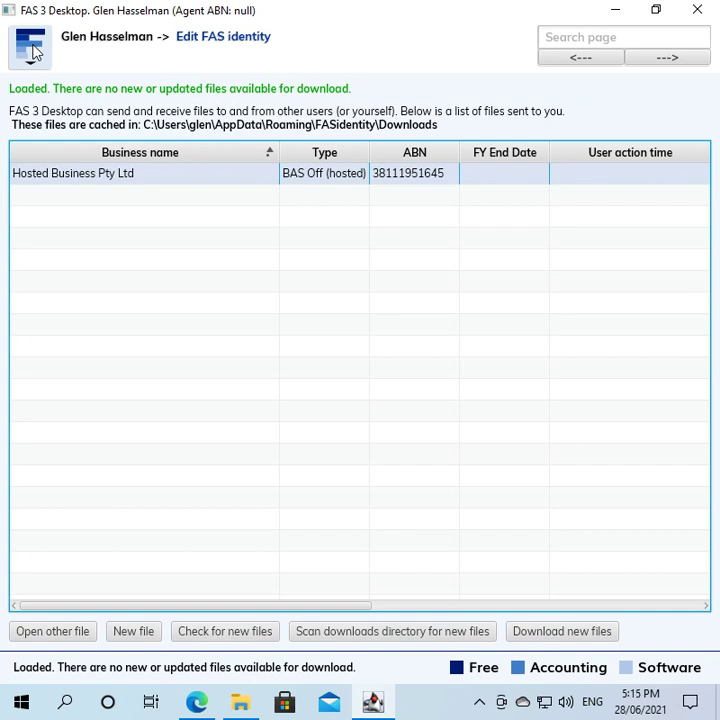
left_click(32, 60)
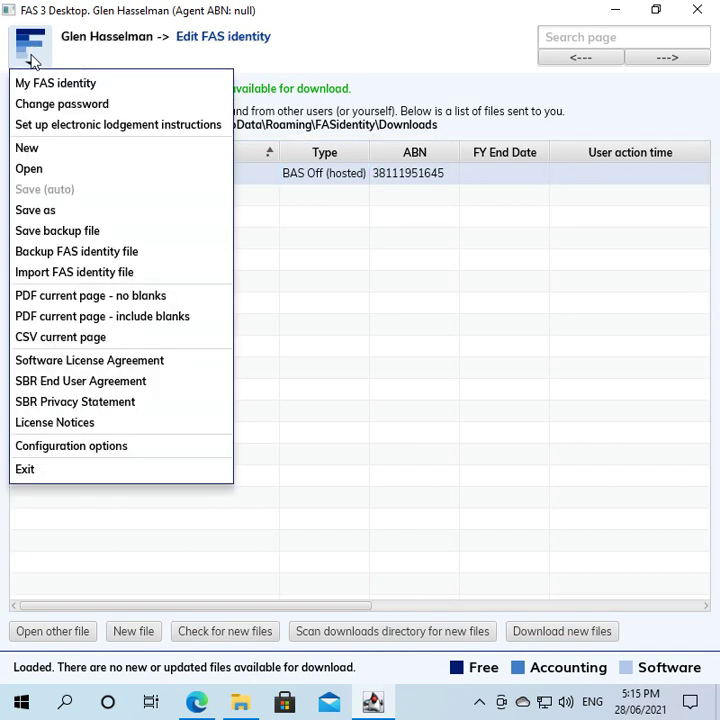
- Import the FAS identity file into the program, then exit FAS 3 Desktop
left_click(71, 280)
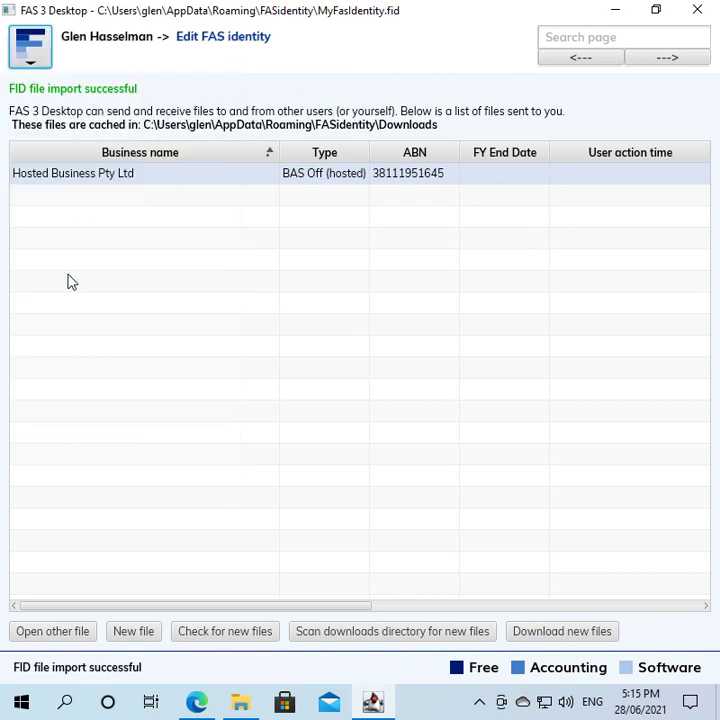
left_click(42, 57)
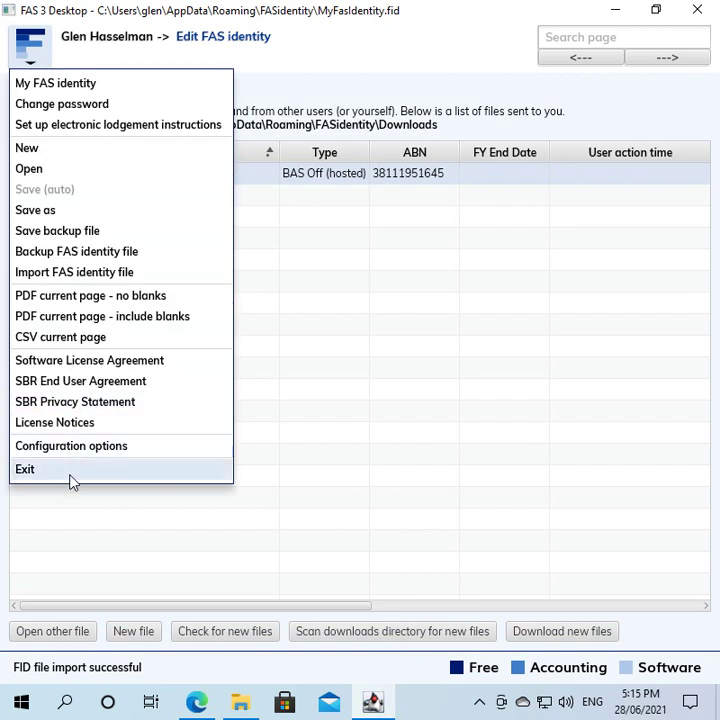
left_click(228, 470)
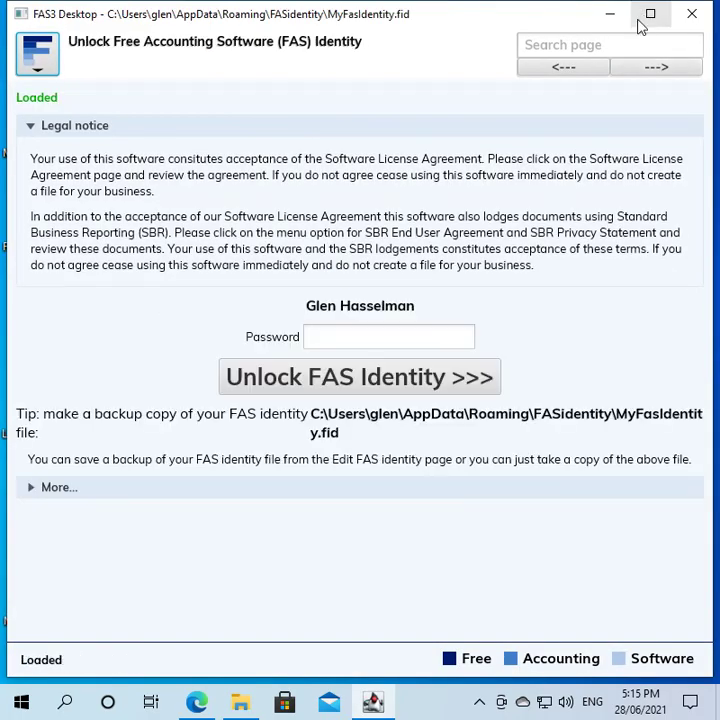
- Maximize the relaunched program and unlock the identity with its password
left_click(651, 20)
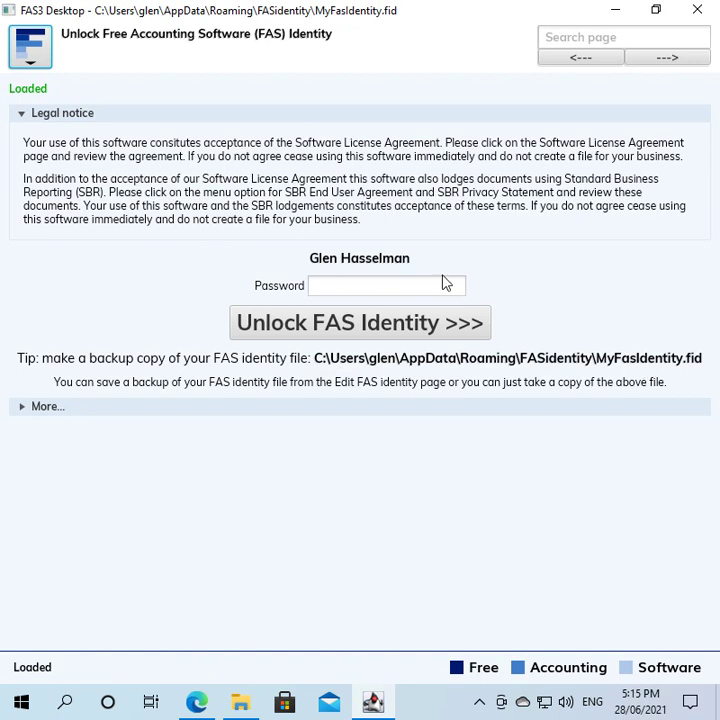
left_click(405, 285)
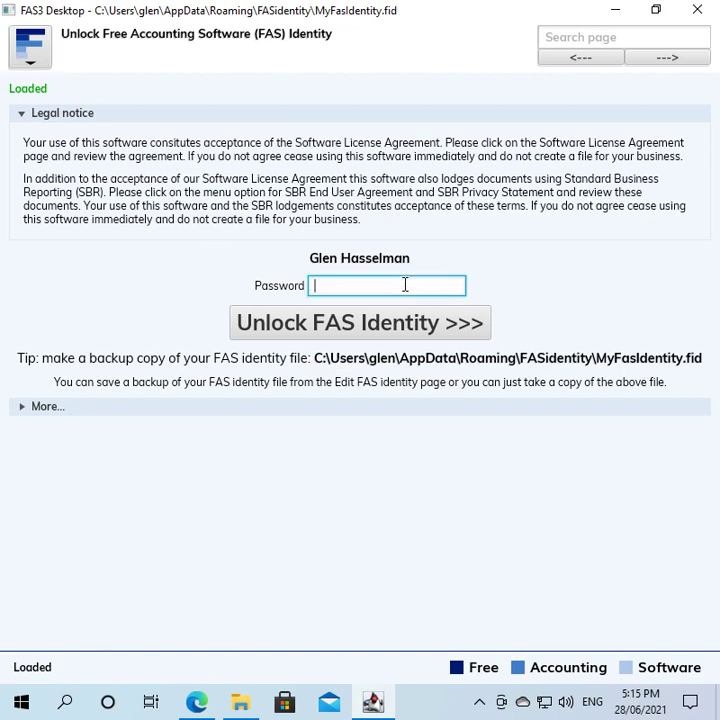
type("******")
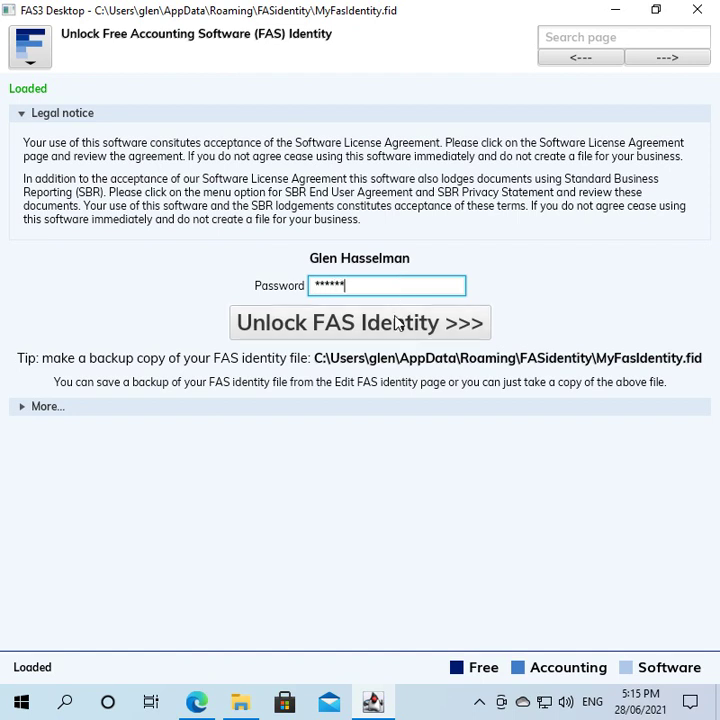
left_click(389, 321)
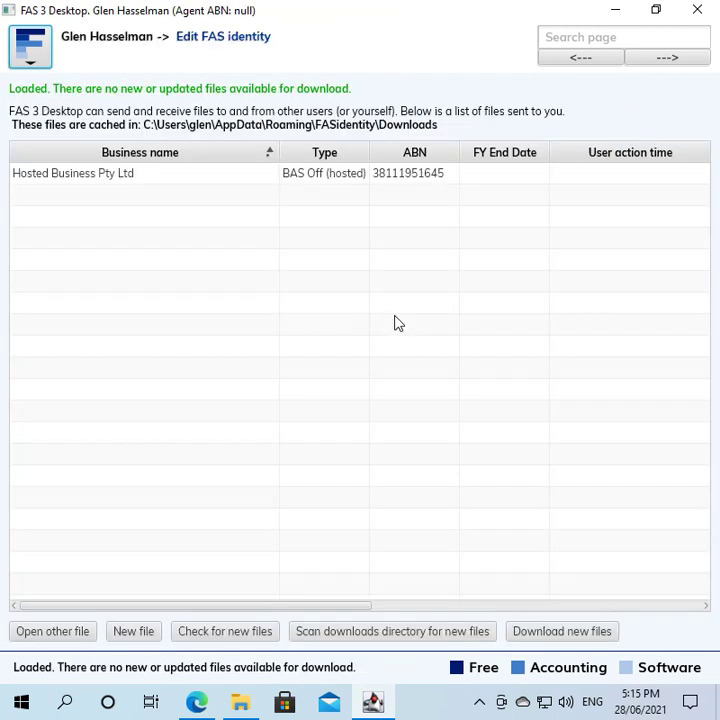
- Open MyBusiness-LocalFile from the Desktop, loading Local File Pty Ltd
left_click(234, 178)
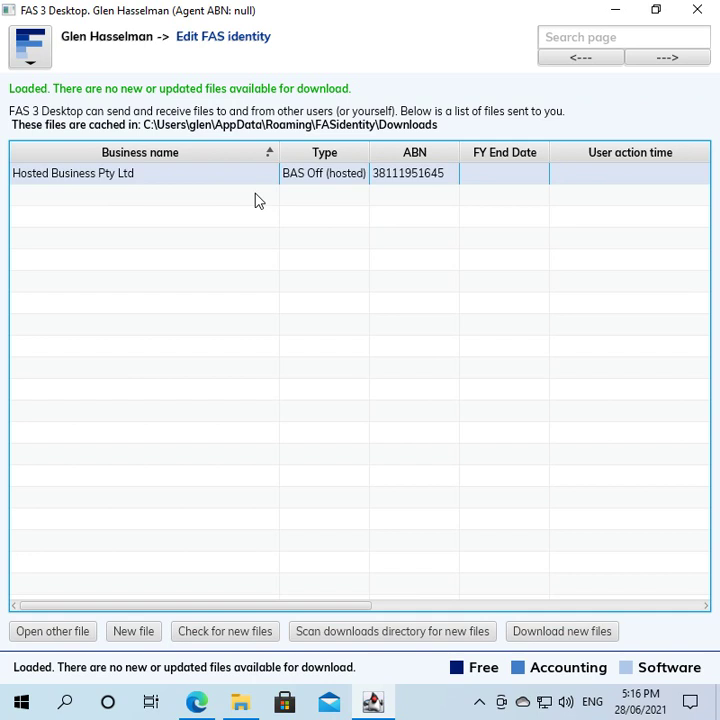
left_click(44, 65)
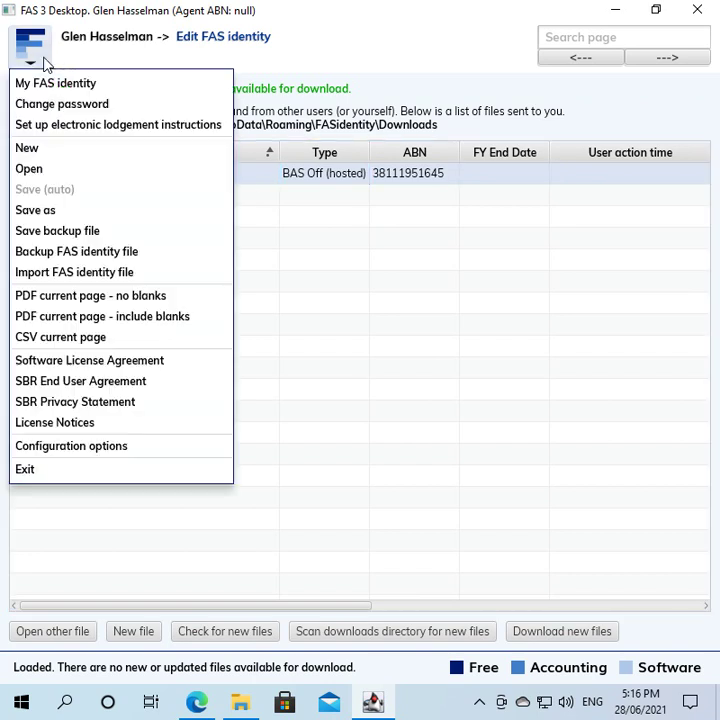
left_click(53, 170)
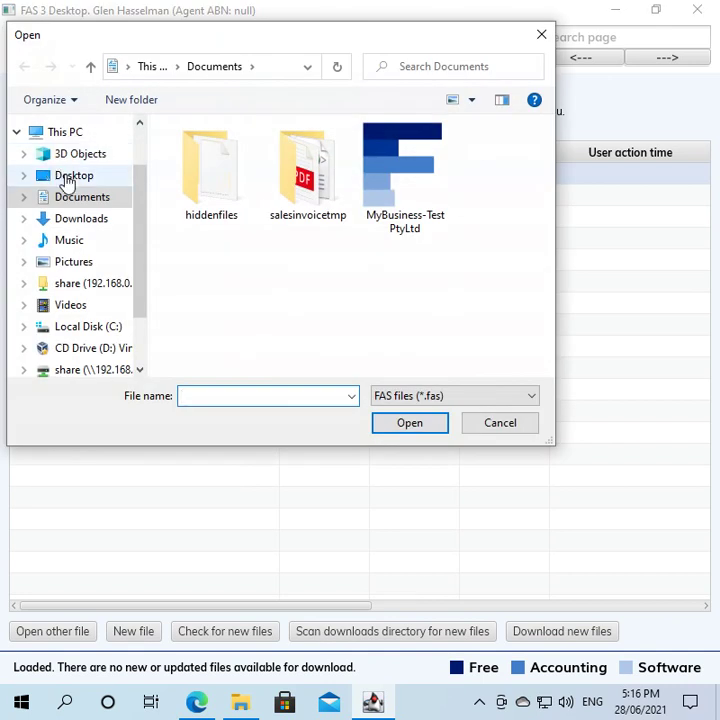
left_click(67, 178)
left_click(222, 155)
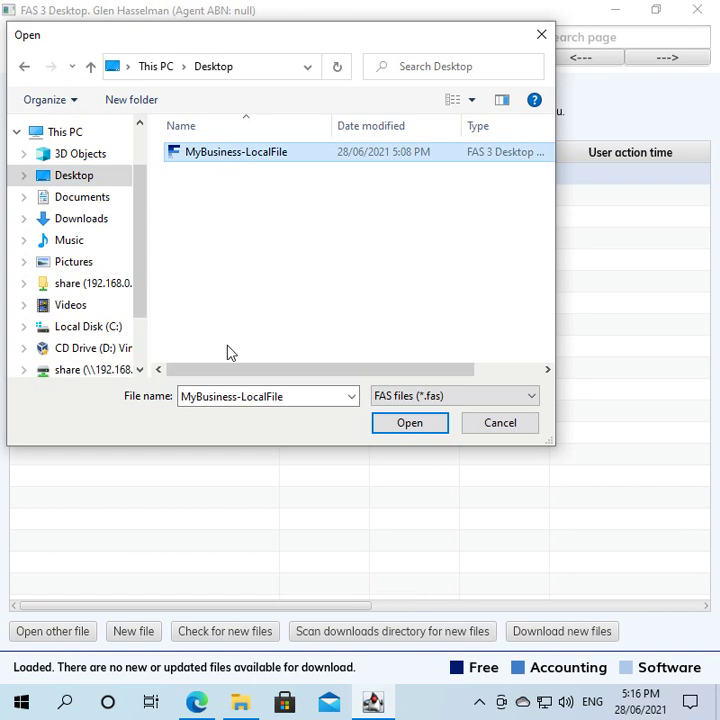
left_click(426, 424)
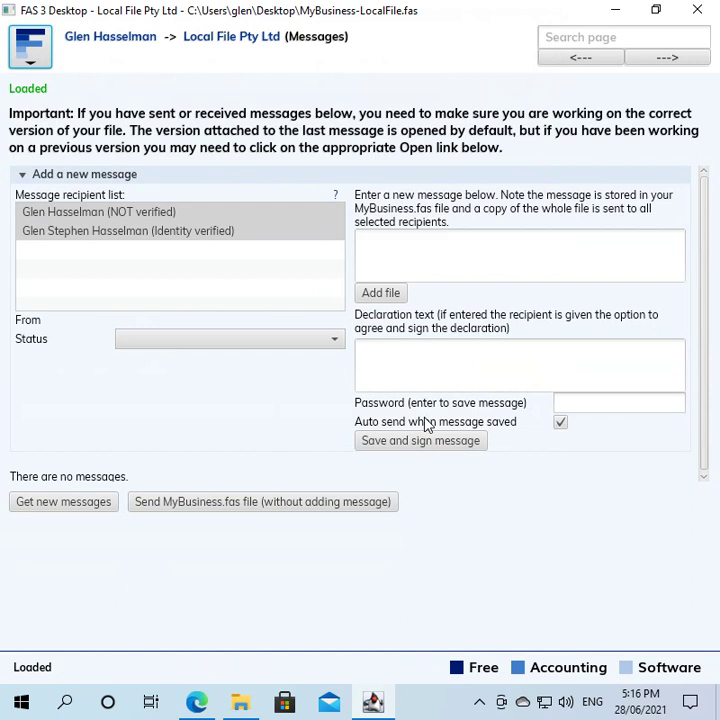
- Go to the Local File Pty Ltd main page, then back to Edit FAS identity
left_click(241, 42)
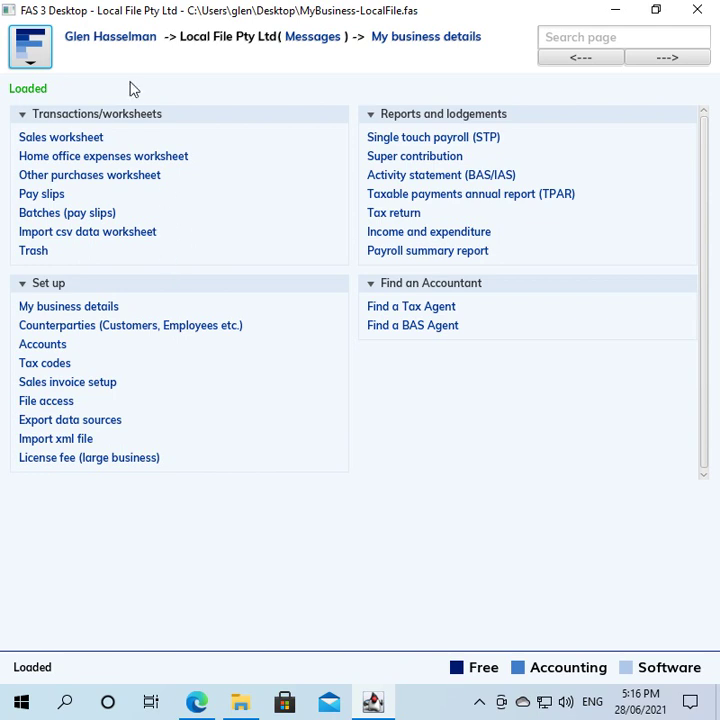
left_click(132, 37)
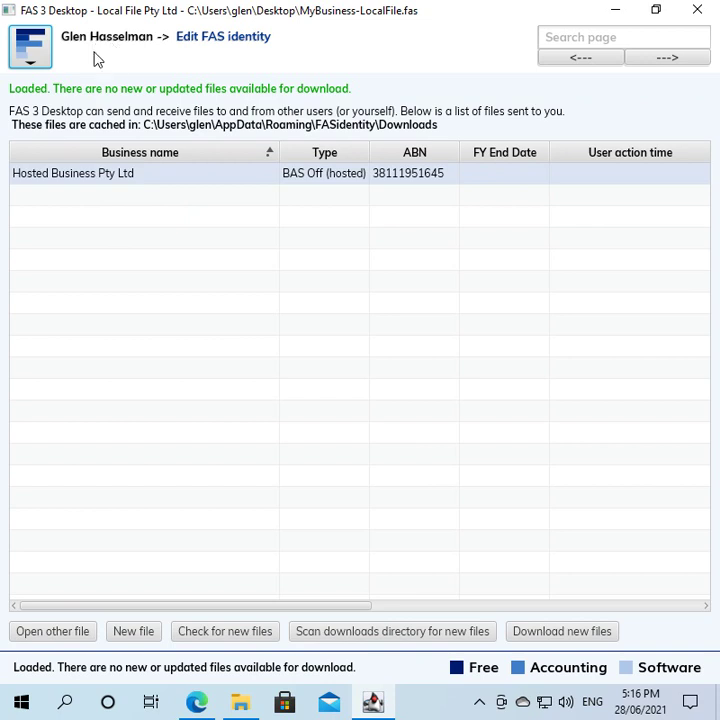
- Reopen MyBusiness-LocalFile from the Desktop and show the message Status choices
left_click(38, 66)
left_click(48, 168)
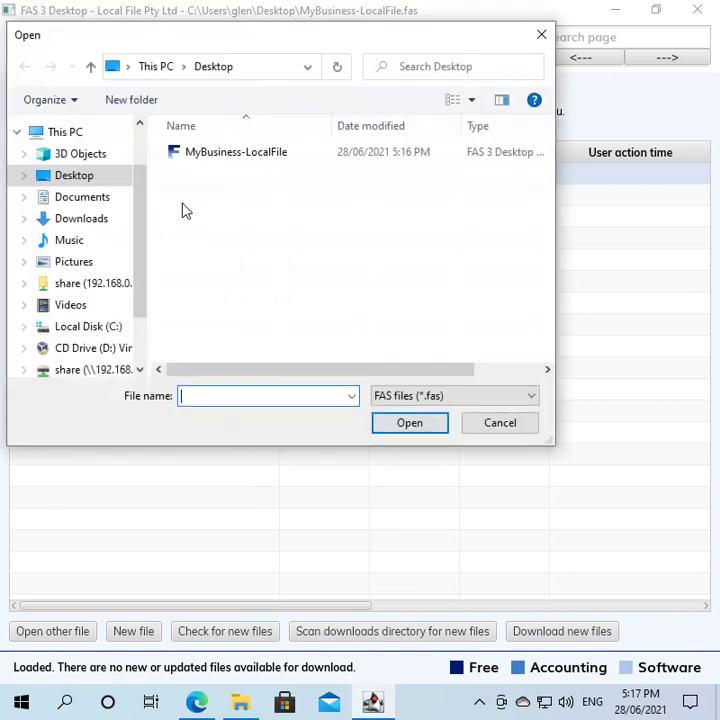
left_click(196, 154)
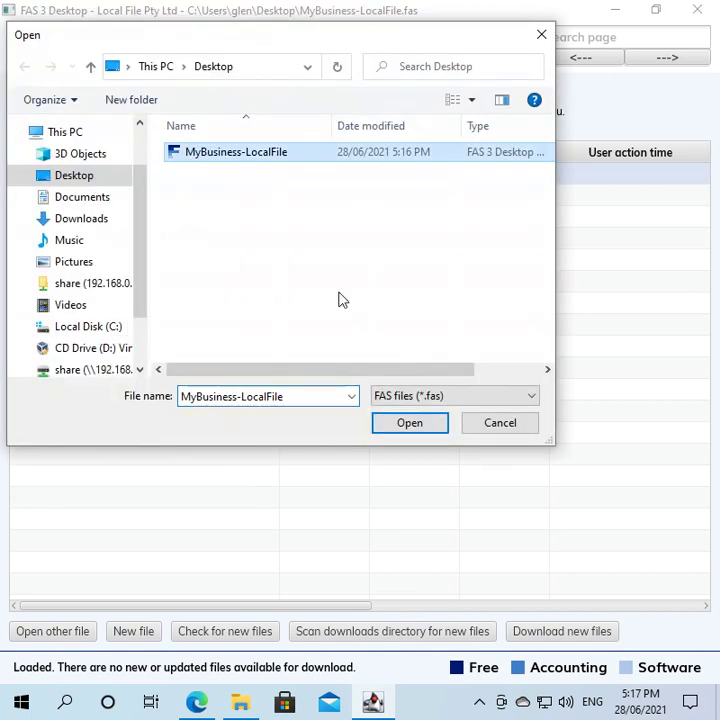
left_click(422, 430)
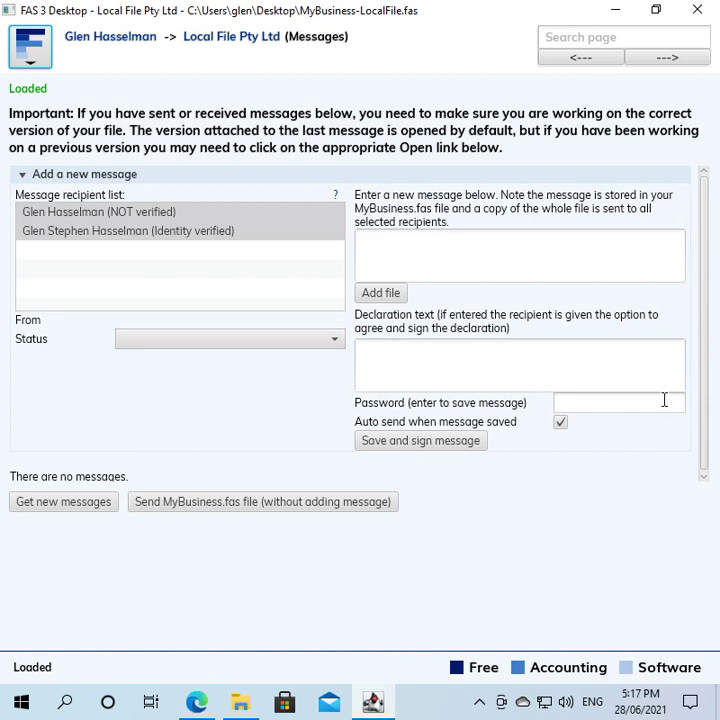
left_click(340, 343)
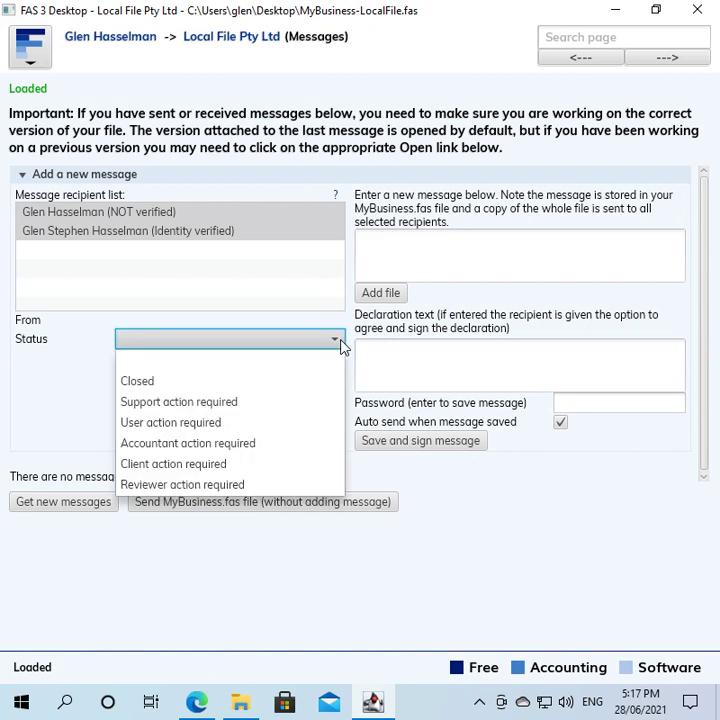
- Write a Closed message 'Initial file import' and sign it with the password
left_click(316, 386)
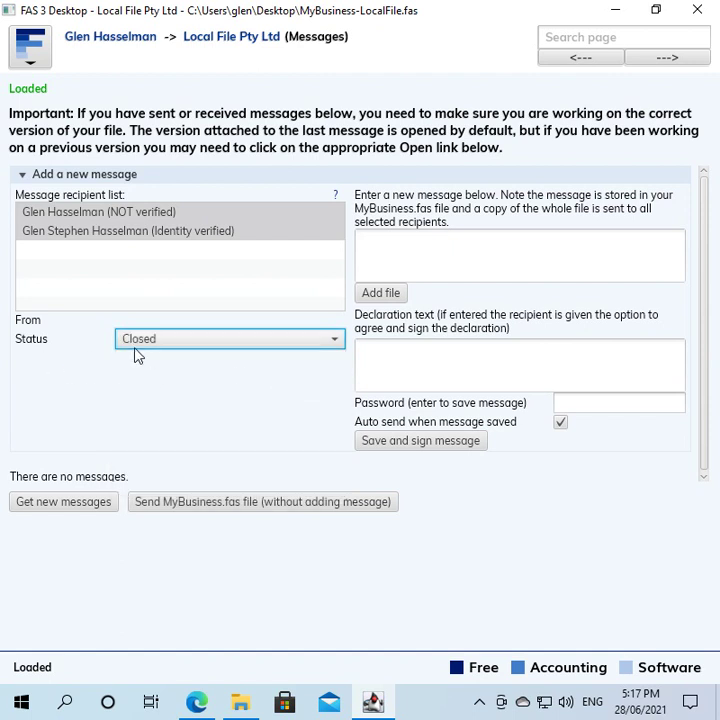
left_click(458, 258)
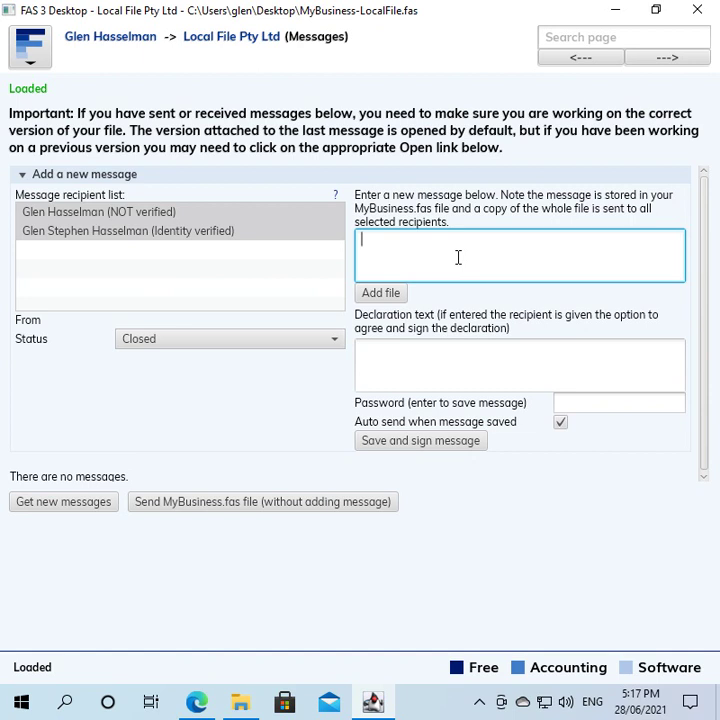
type("Message to self")
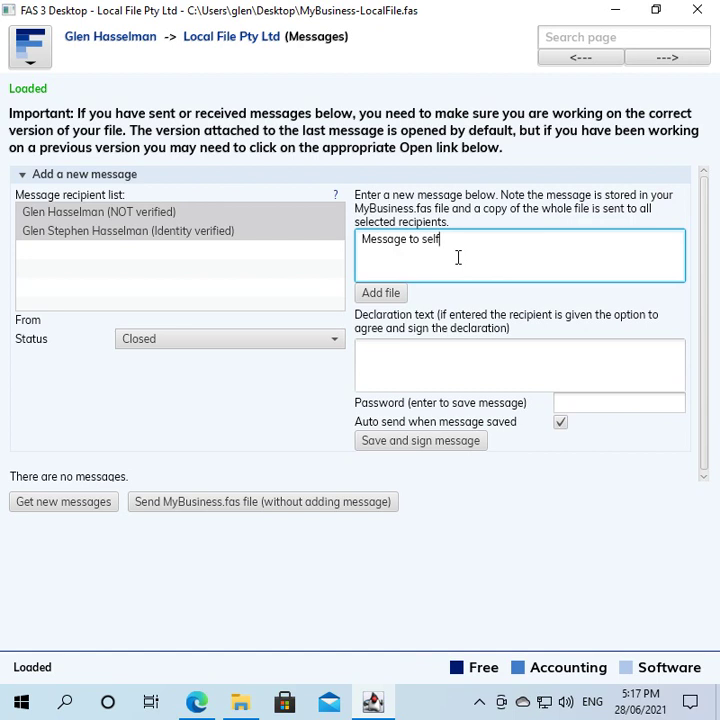
key("ctrl+a")
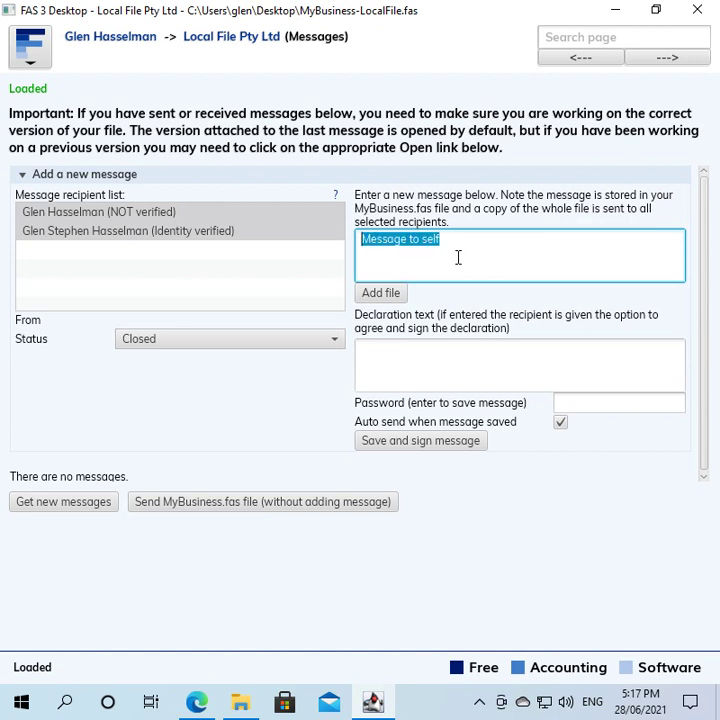
type("Init")
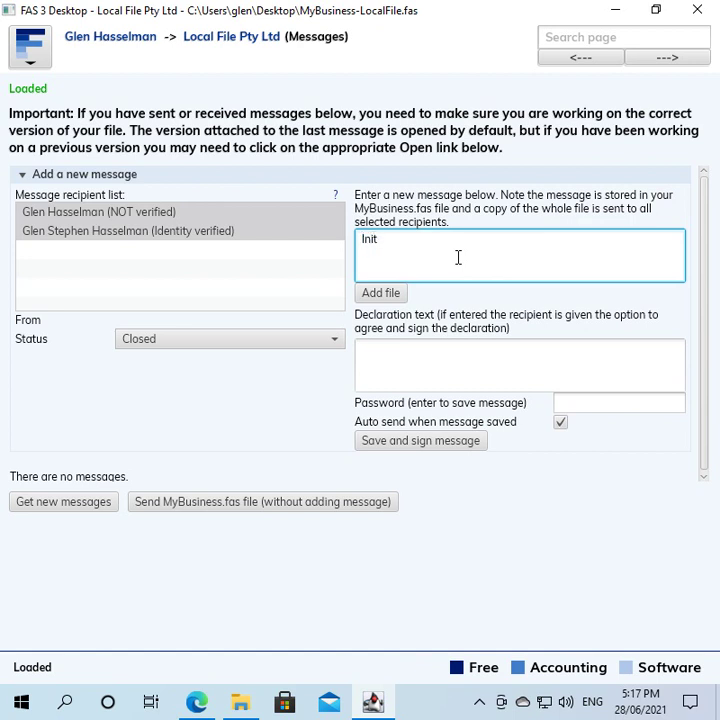
type("ial file import")
left_click(567, 405)
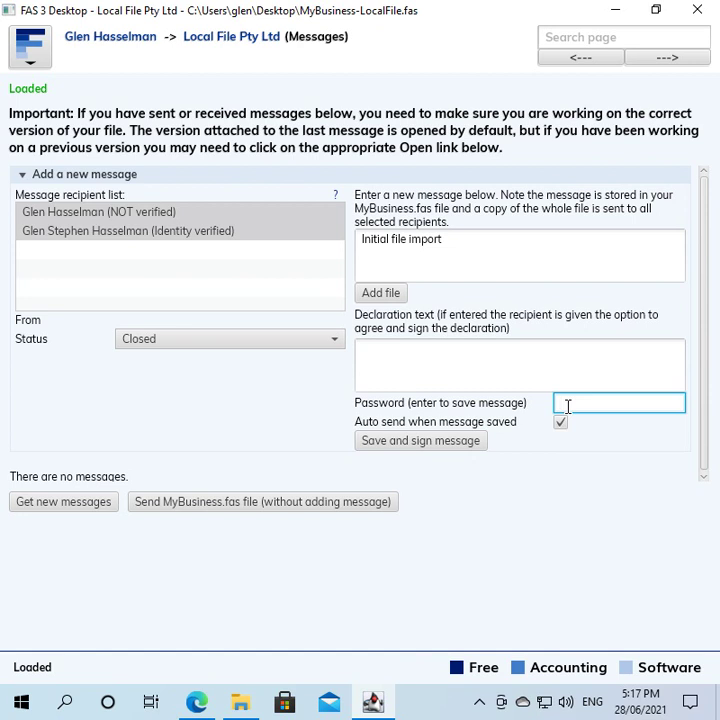
type("*********")
left_click(397, 443)
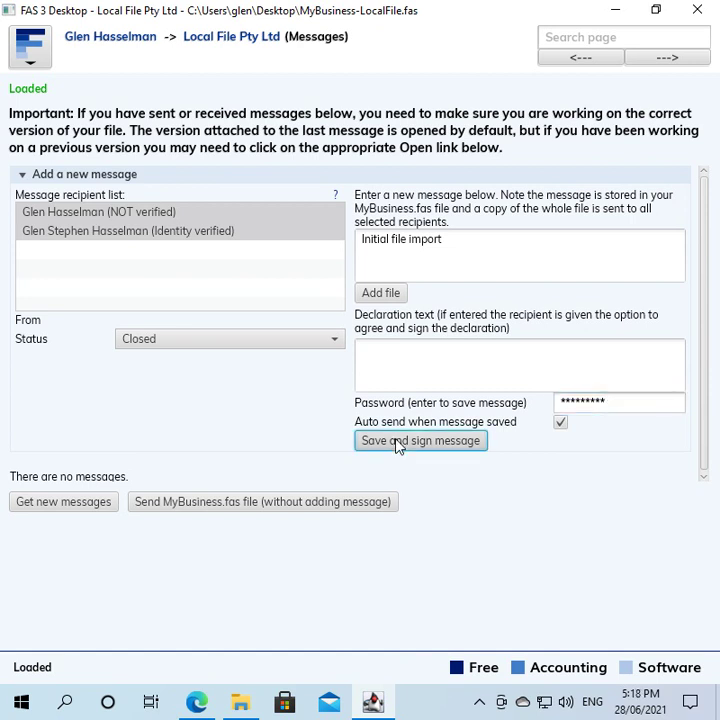
- Retype the rejected password and save and sign the message again
left_click(645, 405)
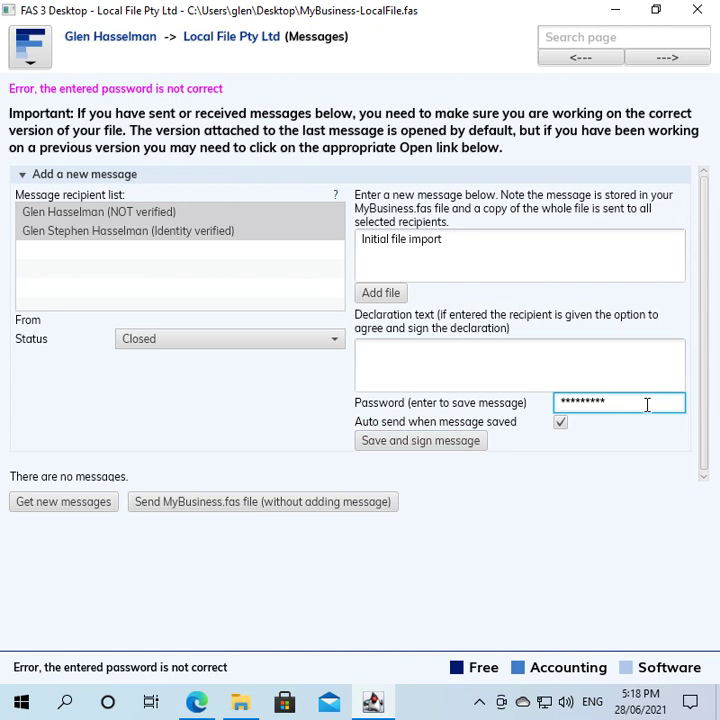
double_click(645, 405)
type("******")
left_click(440, 448)
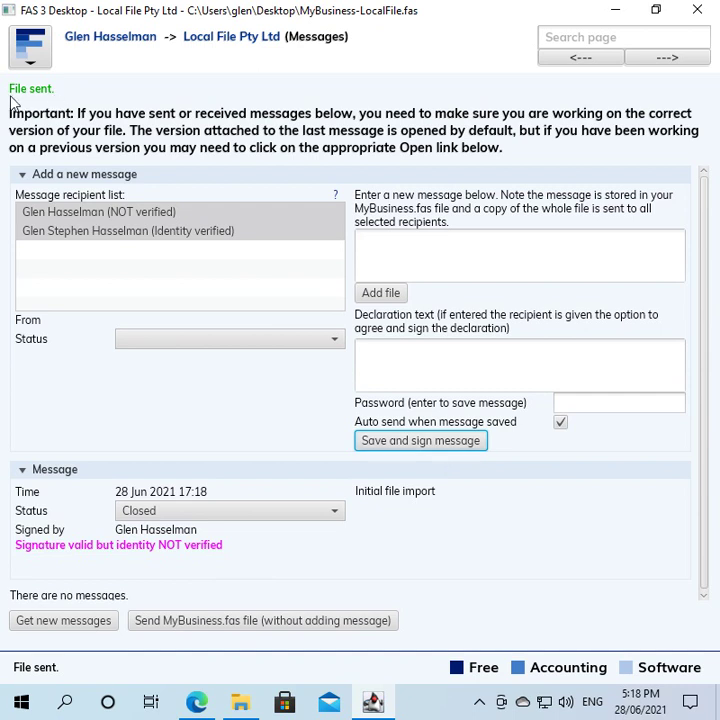
- Download new files on the identity page and select the Local File Pty Ltd row
left_click(127, 45)
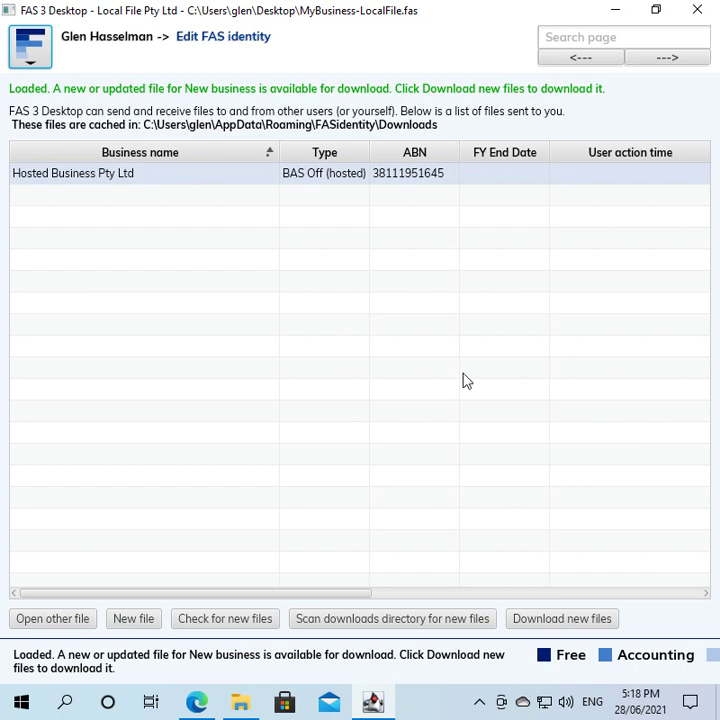
left_click(583, 620)
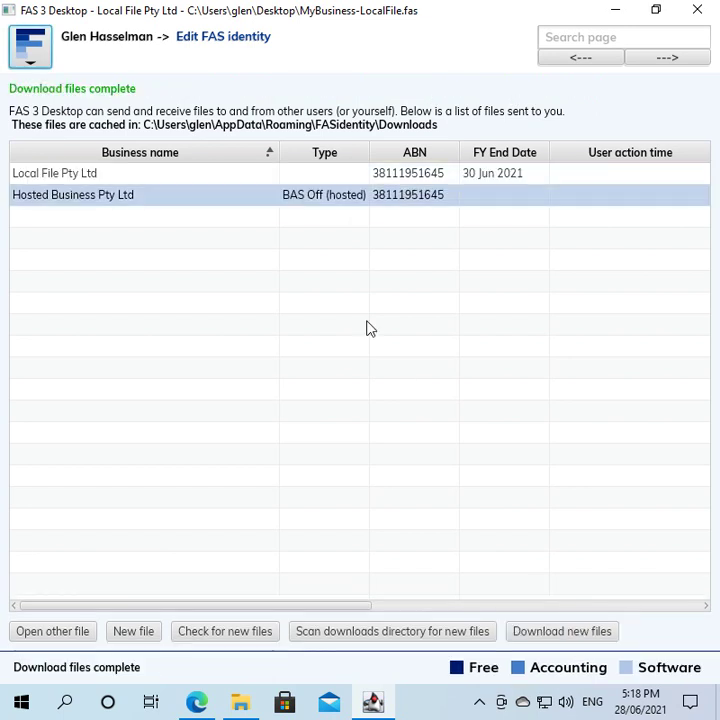
left_click(334, 177)
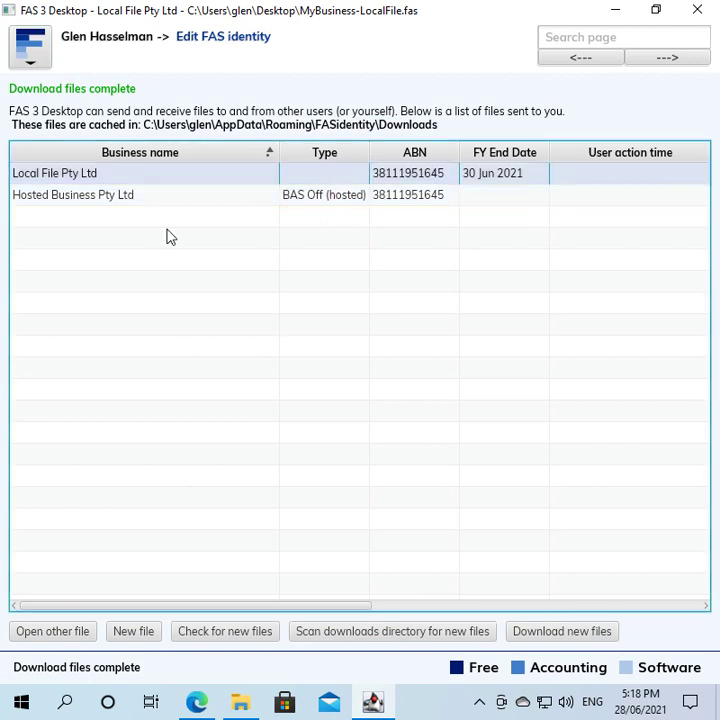
- Open the downloaded Local File Pty Ltd copy and show its main page
double_click(158, 179)
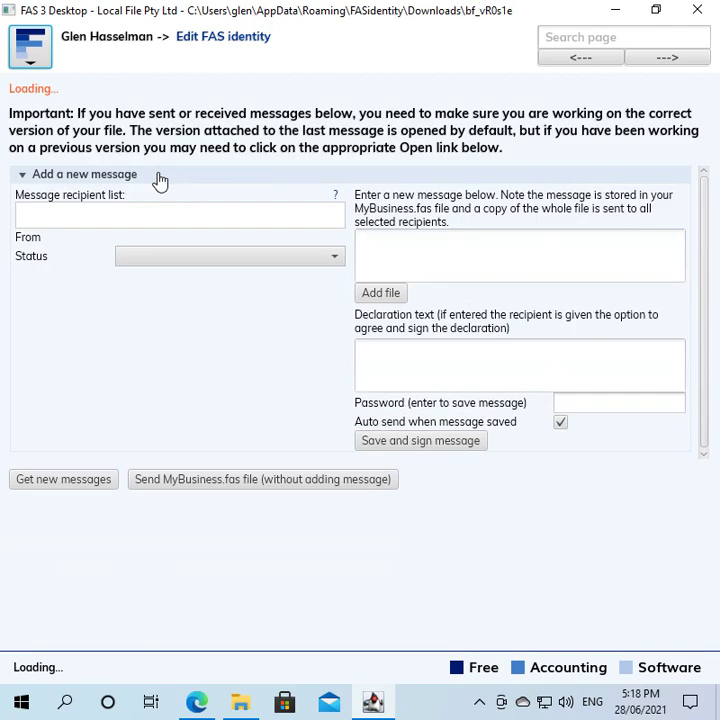
left_click(208, 42)
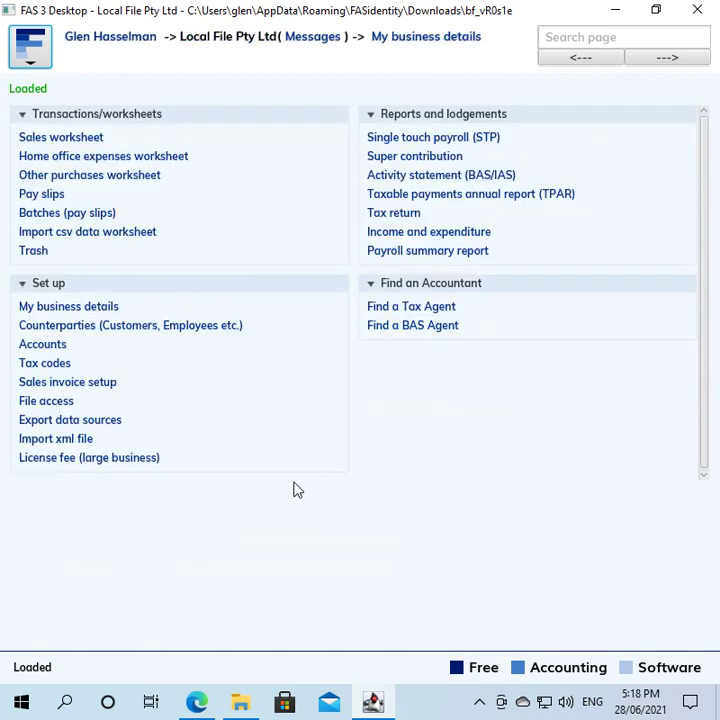